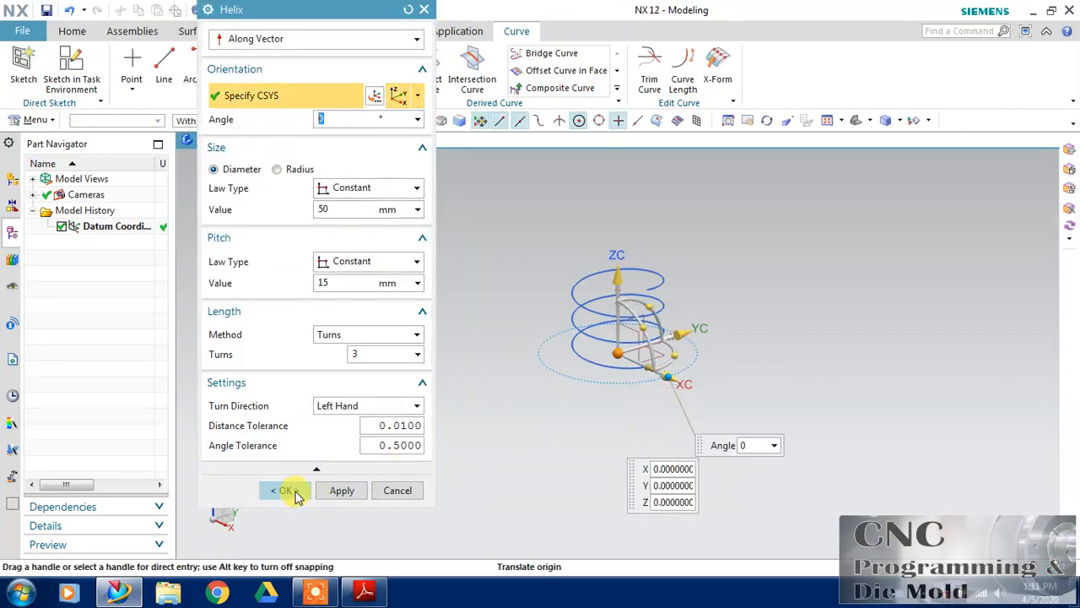
- Create the left-hand helix along the Z axis with 50 mm diameter, 15 mm pitch and 3 turns
{"action": "left_click", "coordinate": [287, 491]}
{"action": "key", "text": "ctrl+f"}
{"action": "scroll", "coordinate": [473, 437], "scroll_direction": "down", "scroll_amount": 2}
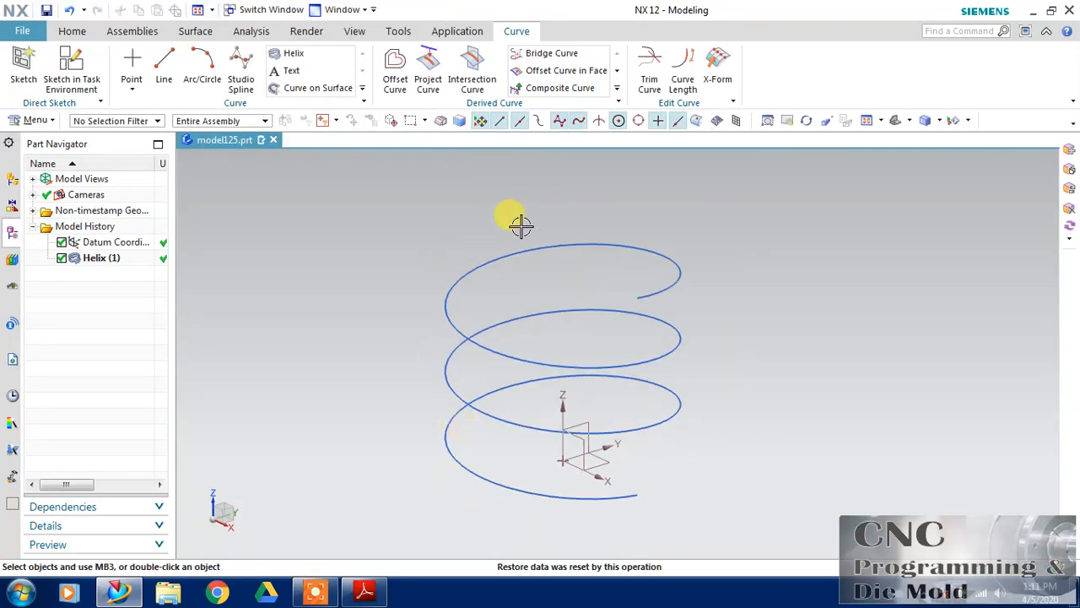
- Create a single-segment tube along the helix with 5 mm outer and 4 mm inner diameter
{"action": "left_click", "coordinate": [84, 32]}
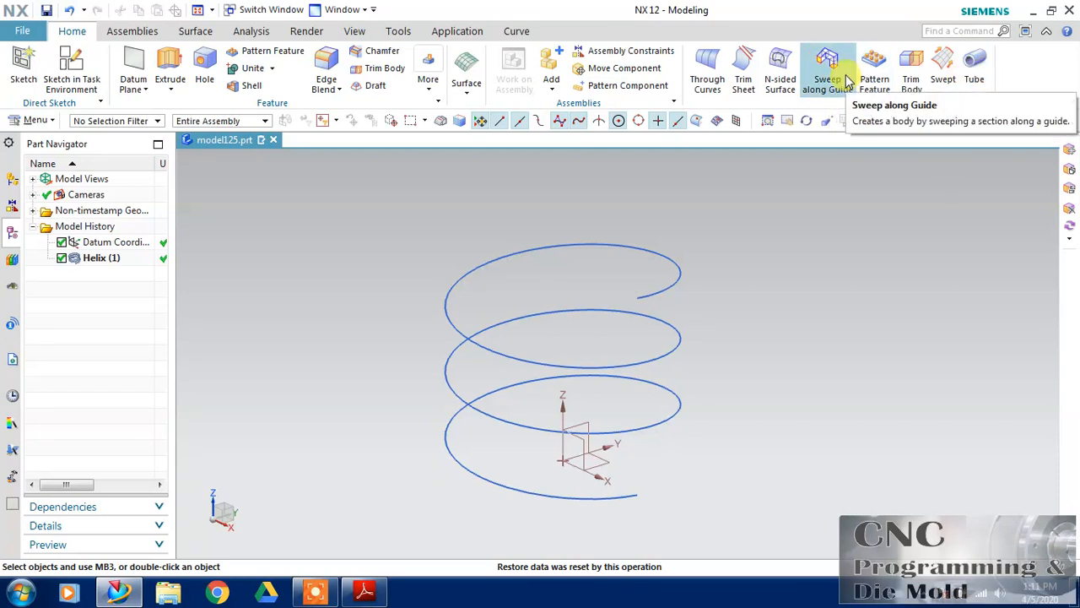
{"action": "mouse_move", "coordinate": [744, 377]}
{"action": "middle_mouse_down"}
{"action": "mouse_move", "coordinate": [694, 408]}
{"action": "mouse_move", "coordinate": [718, 386]}
{"action": "mouse_move", "coordinate": [694, 393]}
{"action": "middle_mouse_up"}
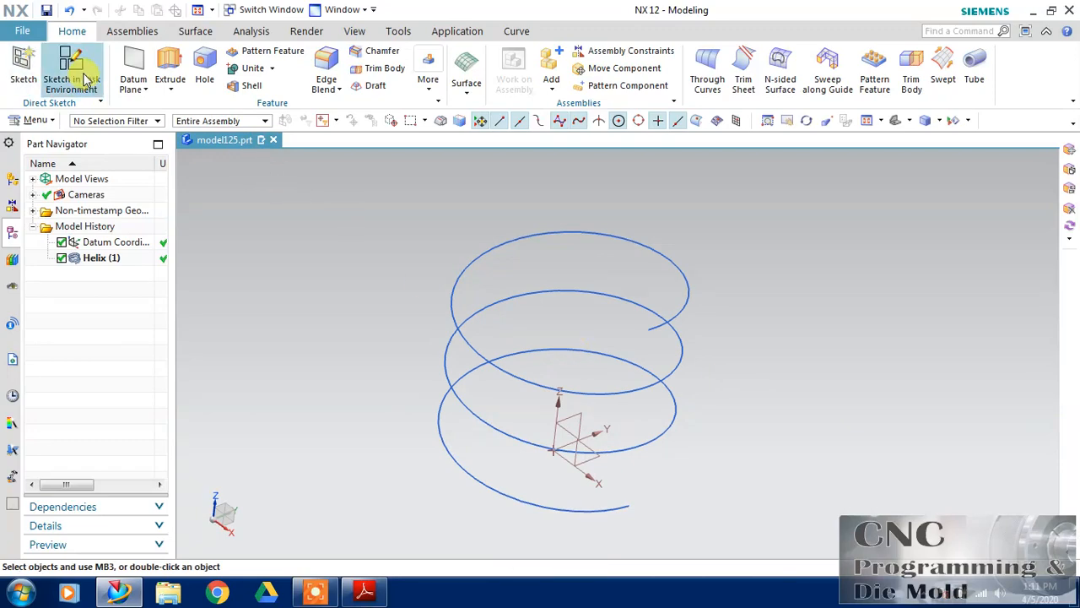
{"action": "left_click", "coordinate": [973, 83]}
{"action": "left_click", "coordinate": [691, 299]}
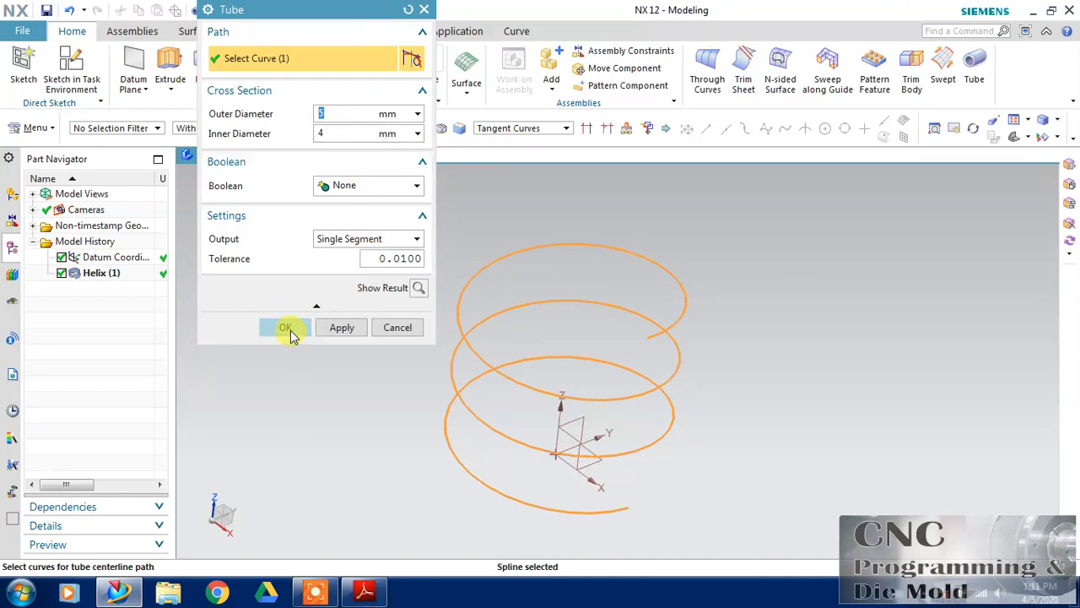
{"action": "left_click", "coordinate": [287, 329]}
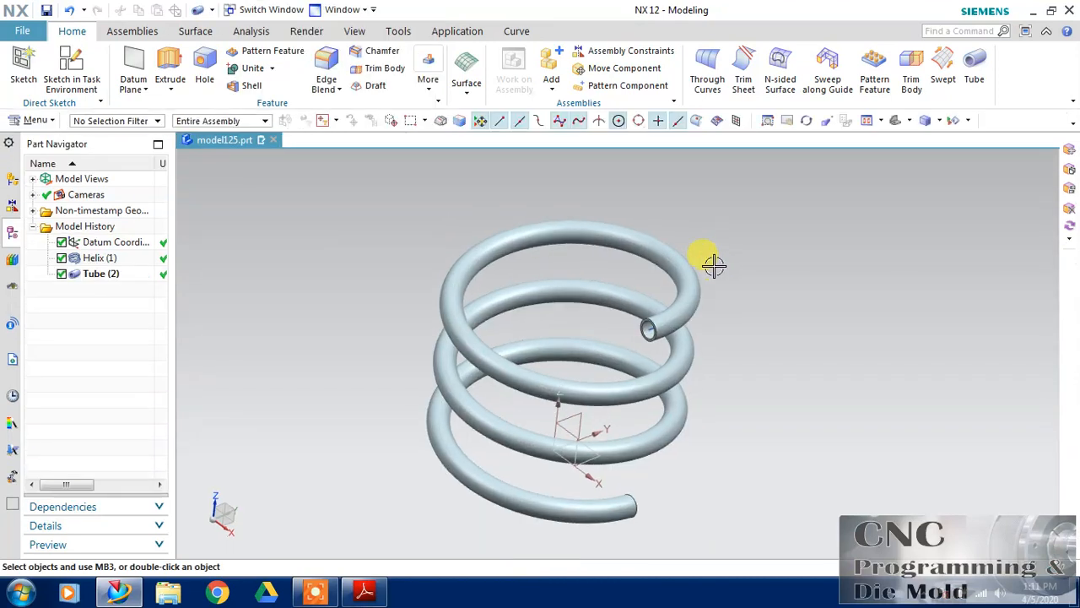
- Edit the tube so its output is Multiple Segments instead of a single segment
{"action": "middle_click_drag", "start_coordinate": [762, 313], "coordinate": [803, 330]}
{"action": "scroll", "coordinate": [683, 246], "scroll_direction": "up", "scroll_amount": 6}
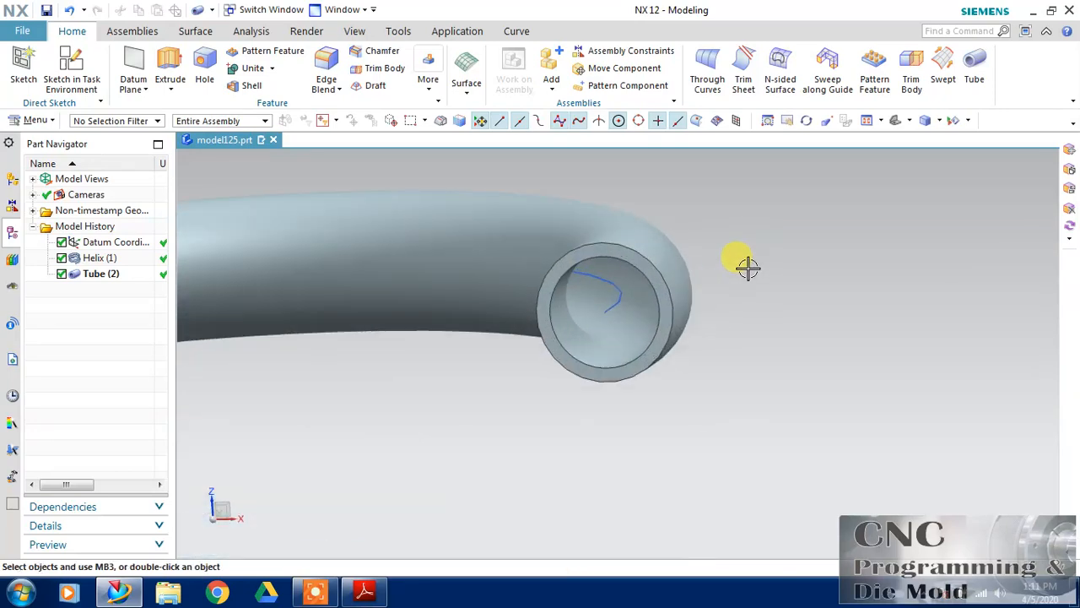
{"action": "scroll", "coordinate": [766, 307], "scroll_direction": "down", "scroll_amount": 4}
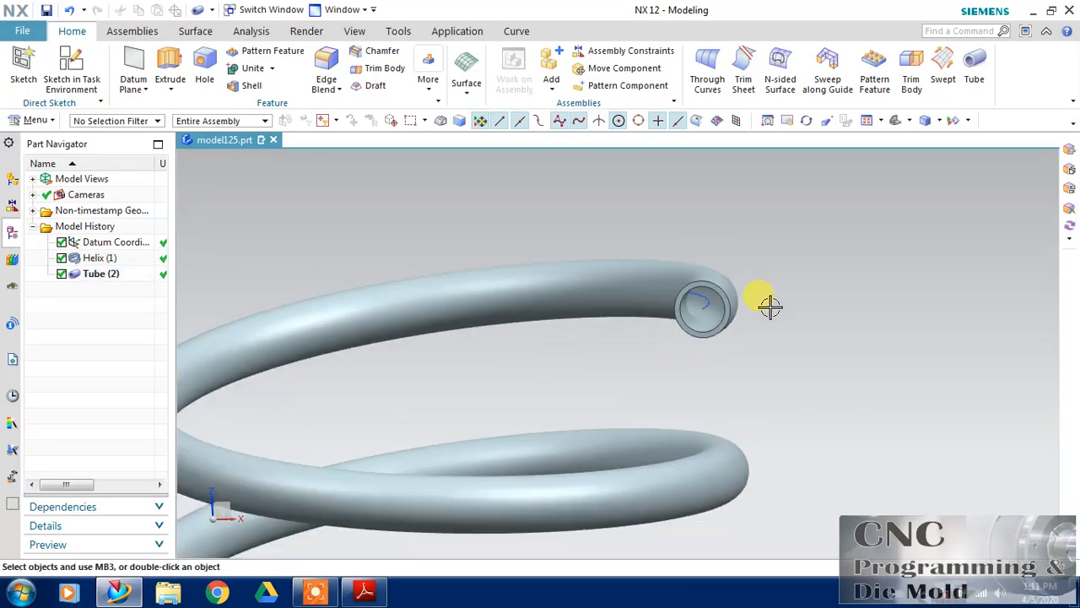
{"action": "scroll", "coordinate": [769, 307], "scroll_direction": "down", "scroll_amount": 3}
{"action": "double_click", "coordinate": [526, 189]}
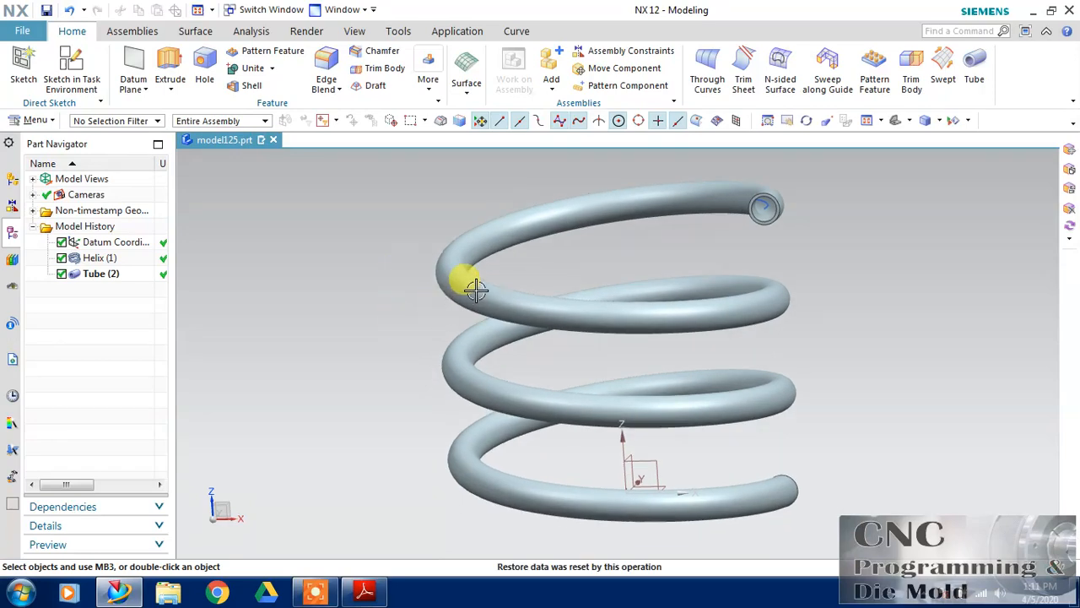
{"action": "right_click", "coordinate": [91, 275]}
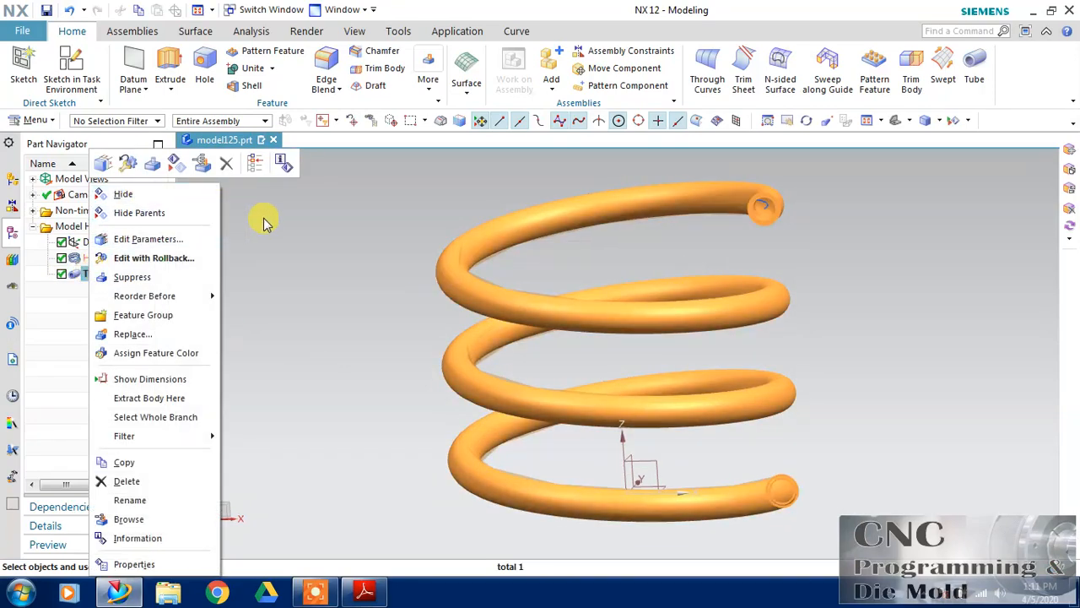
{"action": "left_click", "coordinate": [263, 216]}
{"action": "double_click", "coordinate": [107, 275]}
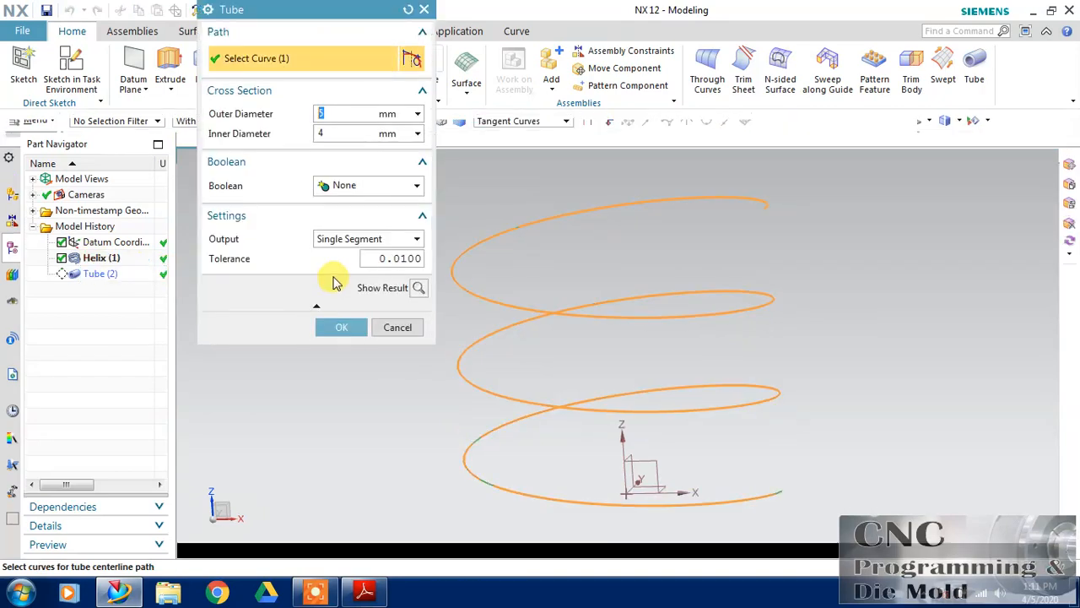
{"action": "left_click", "coordinate": [346, 239]}
{"action": "left_click", "coordinate": [343, 258]}
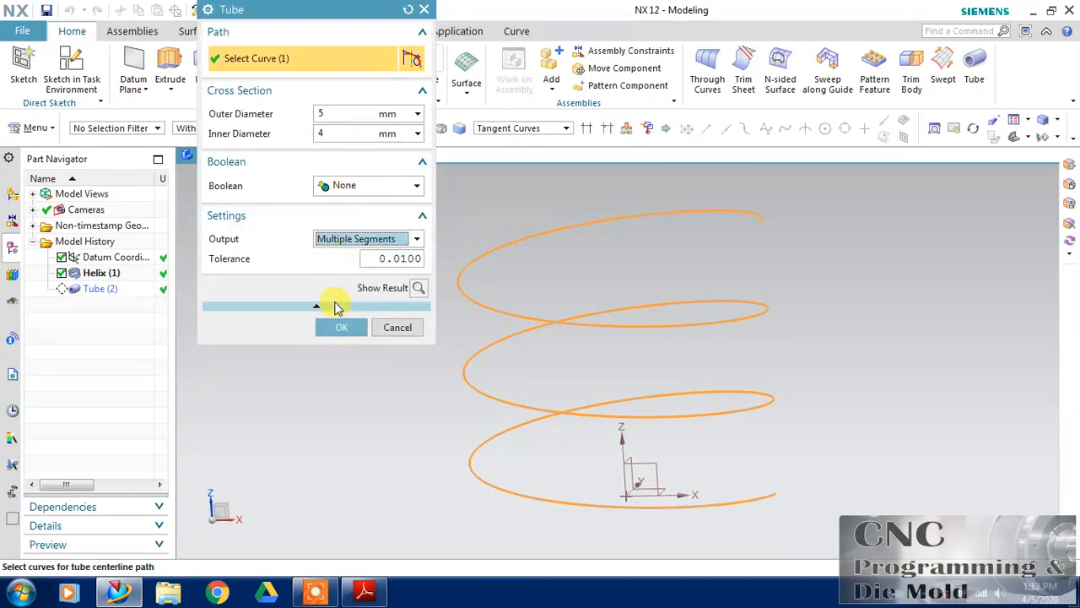
{"action": "left_click", "coordinate": [337, 327]}
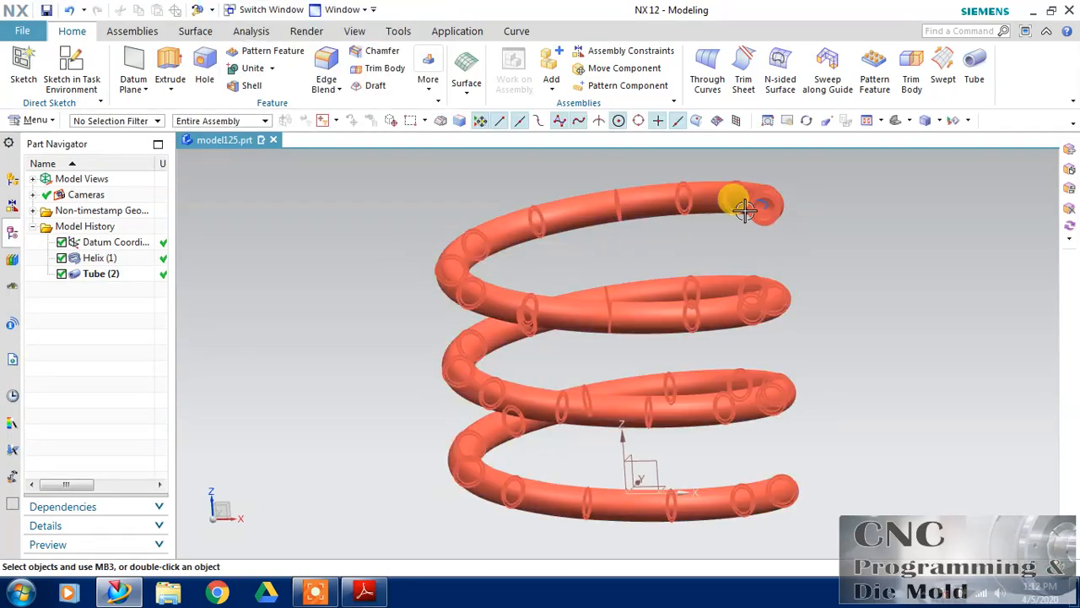
- Hide the tube body so only the helix curve is displayed
{"action": "mouse_move", "coordinate": [856, 395]}
{"action": "middle_mouse_down"}
{"action": "mouse_move", "coordinate": [839, 318]}
{"action": "mouse_move", "coordinate": [843, 366]}
{"action": "mouse_move", "coordinate": [863, 398]}
{"action": "middle_mouse_up"}
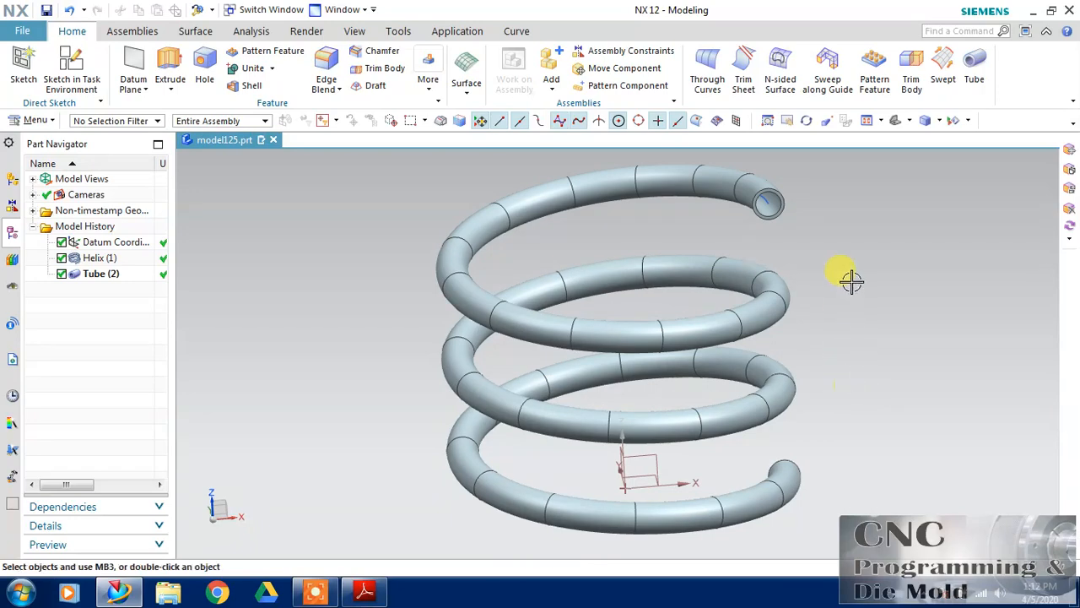
{"action": "left_click", "coordinate": [692, 176]}
{"action": "key", "text": "ctrl+b"}
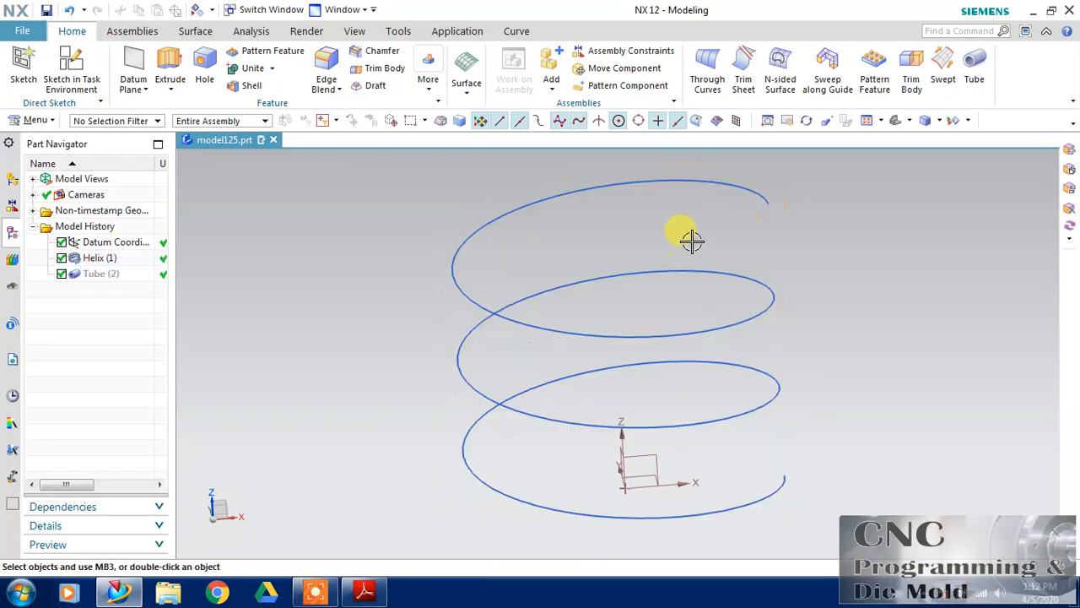
- Start a task-environment sketch on the datum XZ plane with the X axis as horizontal reference
{"action": "mouse_move", "coordinate": [815, 309]}
{"action": "middle_mouse_down"}
{"action": "mouse_move", "coordinate": [803, 273]}
{"action": "mouse_move", "coordinate": [810, 319]}
{"action": "middle_mouse_up"}
{"action": "middle_click_drag", "start_coordinate": [404, 329], "coordinate": [296, 306]}
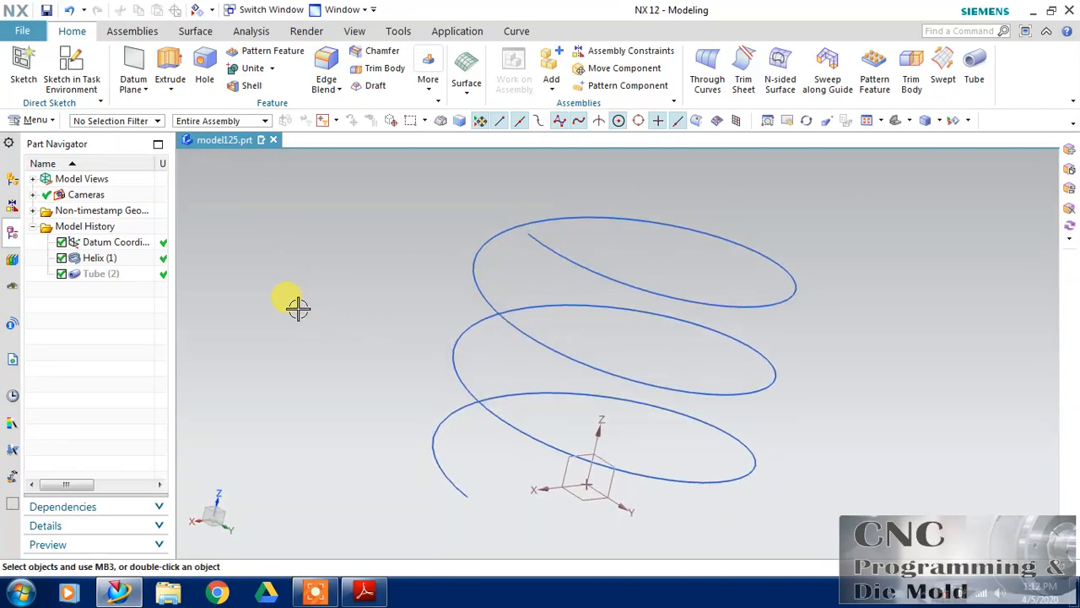
{"action": "left_click", "coordinate": [71, 70]}
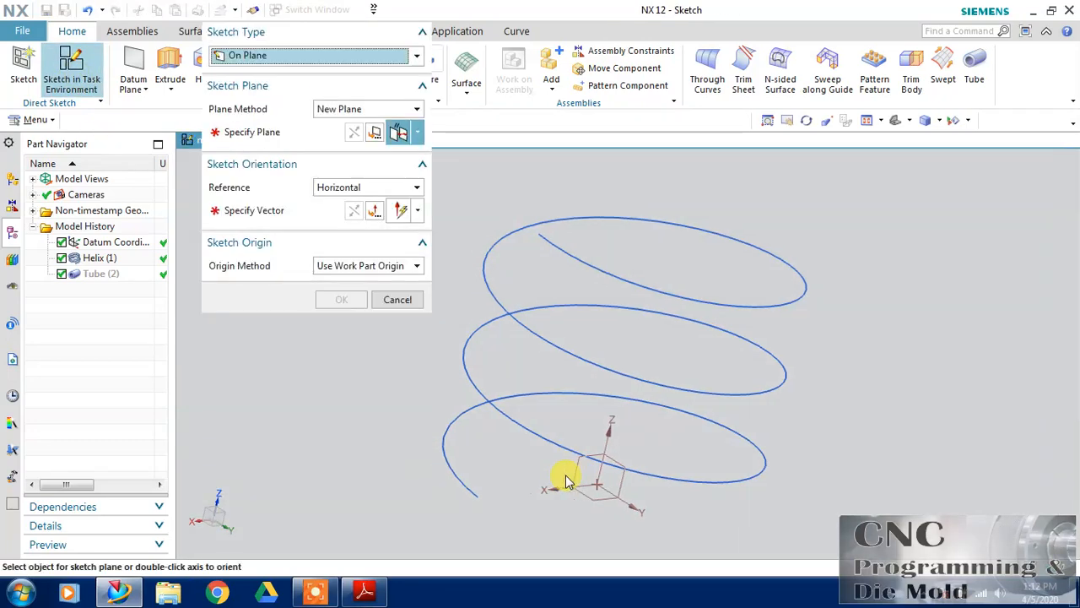
{"action": "left_click", "coordinate": [538, 479]}
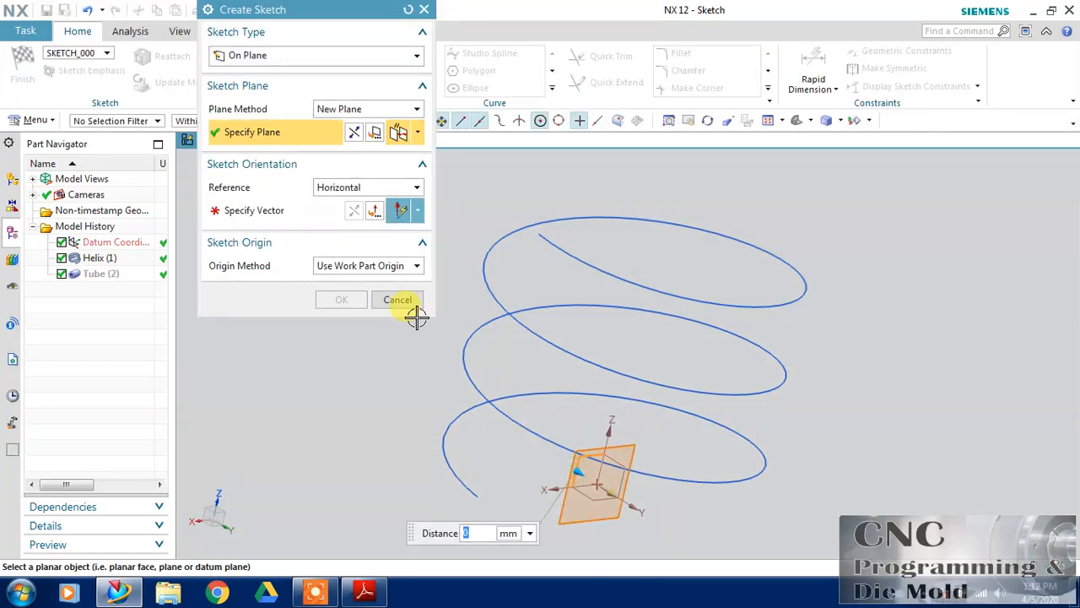
{"action": "left_click", "coordinate": [303, 217]}
{"action": "left_click", "coordinate": [595, 356]}
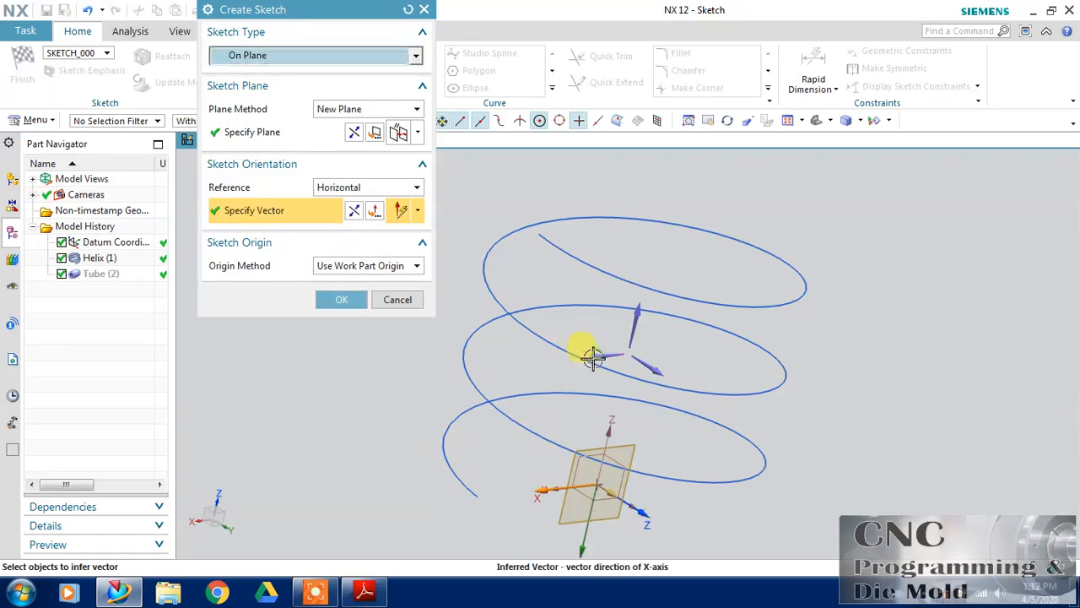
{"action": "left_click", "coordinate": [345, 299]}
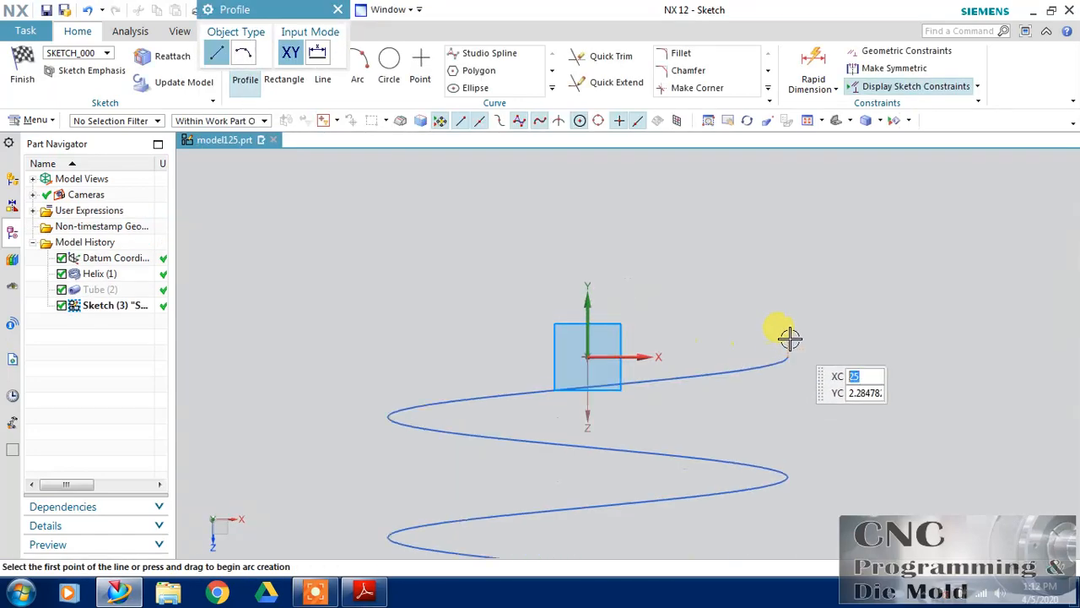
- Sketch a from-center rectangle about 7 mm wide, 2.5 mm high and tilted about 4° at the helix's start point
{"action": "left_click", "coordinate": [284, 68]}
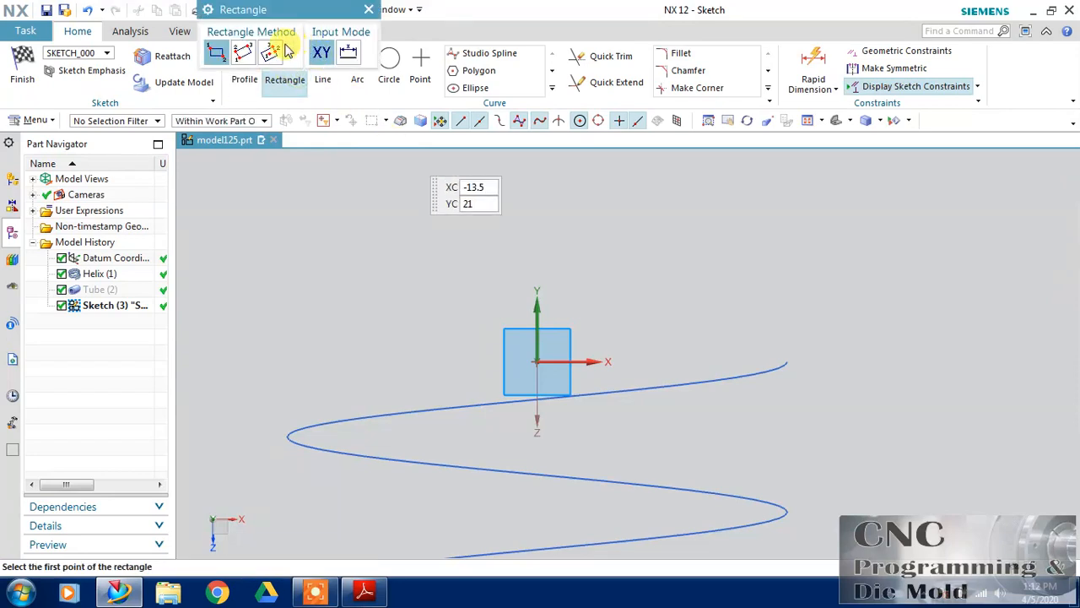
{"action": "left_click", "coordinate": [271, 54]}
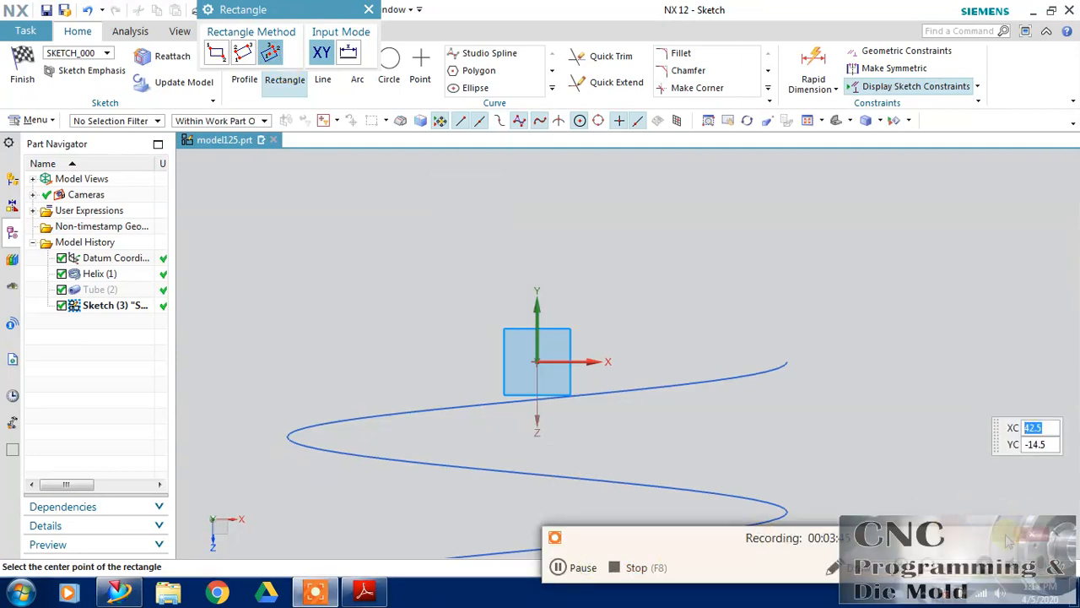
{"action": "left_click", "coordinate": [785, 357]}
{"action": "left_click", "coordinate": [822, 355]}
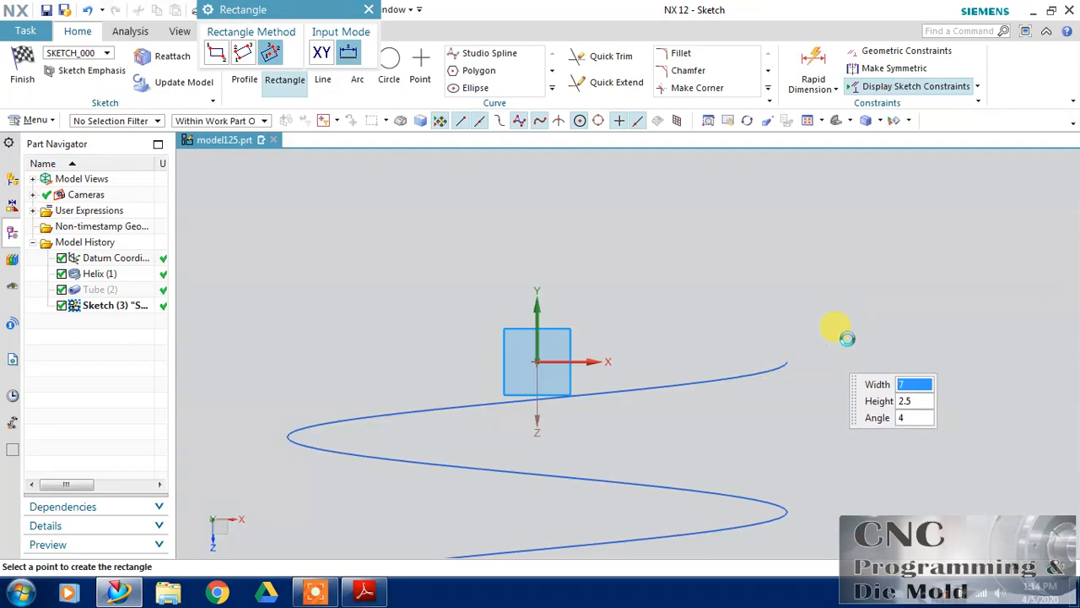
{"action": "left_click", "coordinate": [847, 338]}
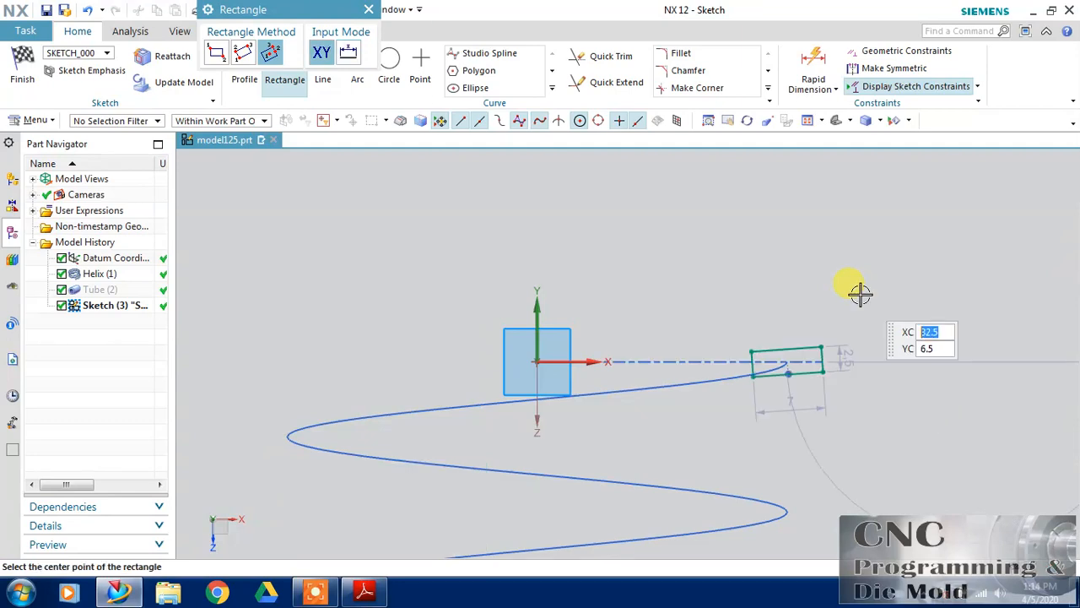
{"action": "key", "text": "Escape"}
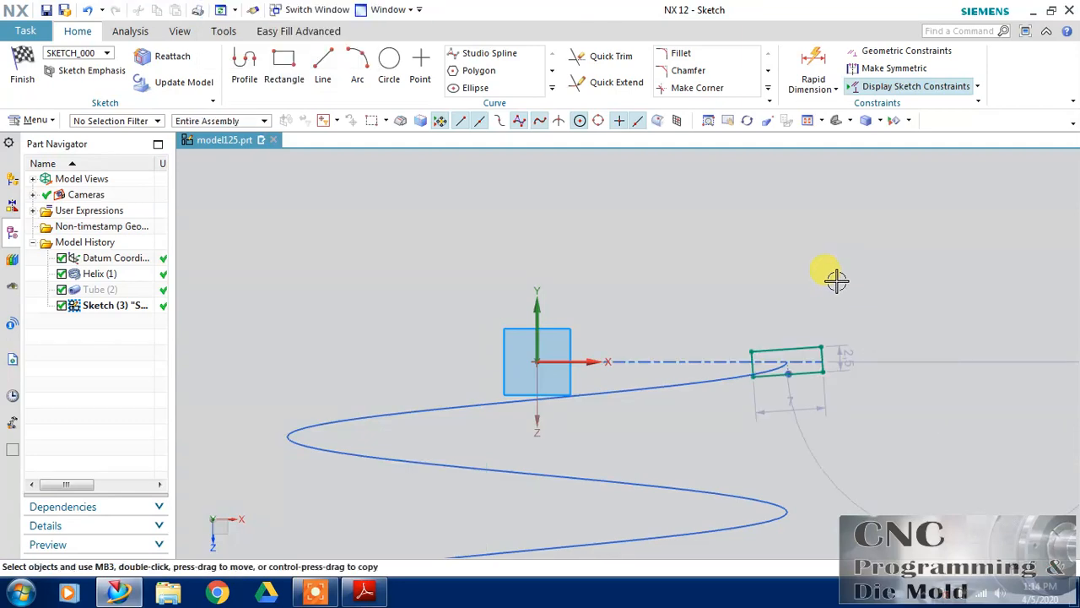
- Make the rectangle's upper edge horizontal and finish the sketch
{"action": "left_click", "coordinate": [803, 346]}
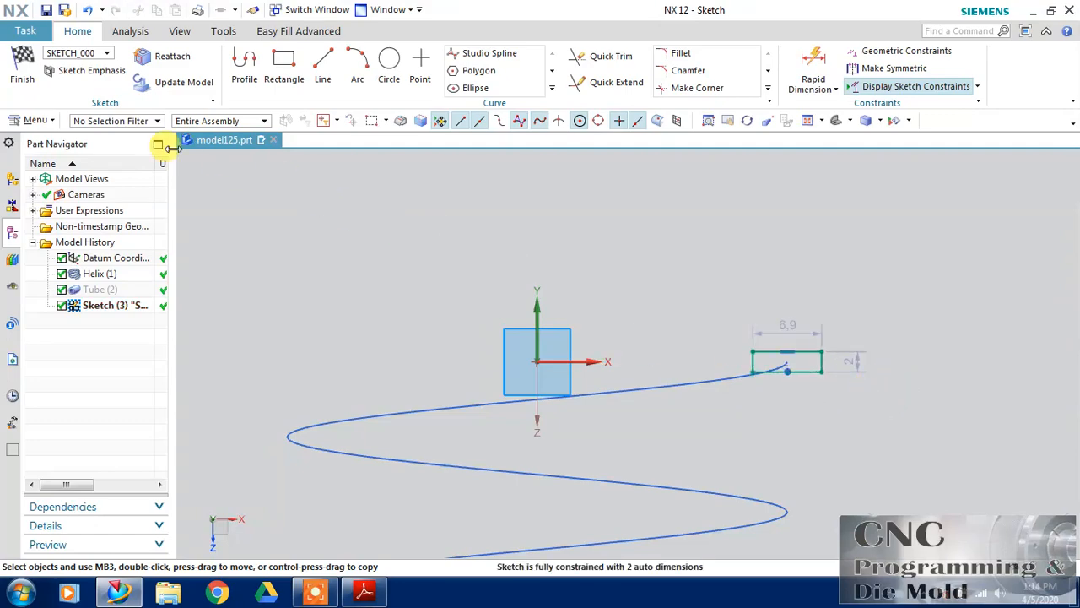
{"action": "left_click", "coordinate": [21, 68]}
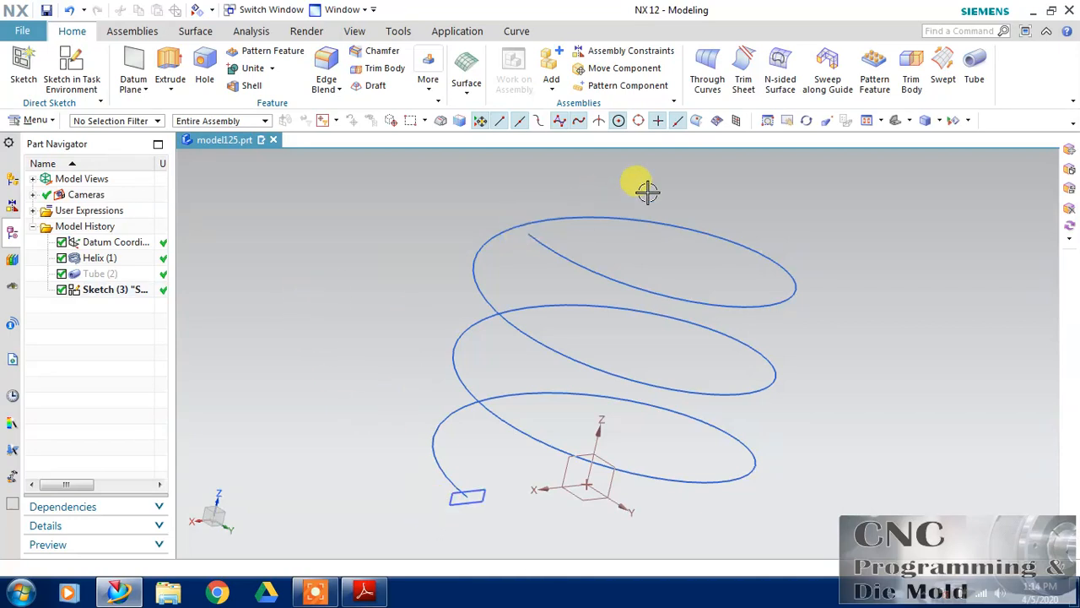
- Sweep the rectangle along the helix as a solid body with zero offsets and no Boolean, using Sweep Along Guide
{"action": "left_click", "coordinate": [835, 72]}
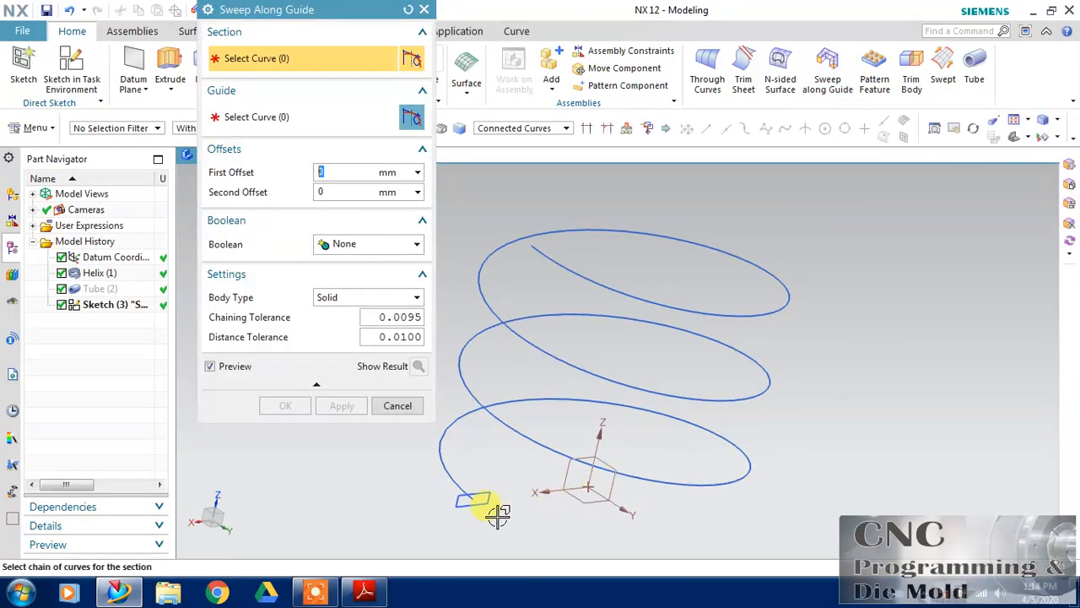
{"action": "left_click", "coordinate": [514, 532]}
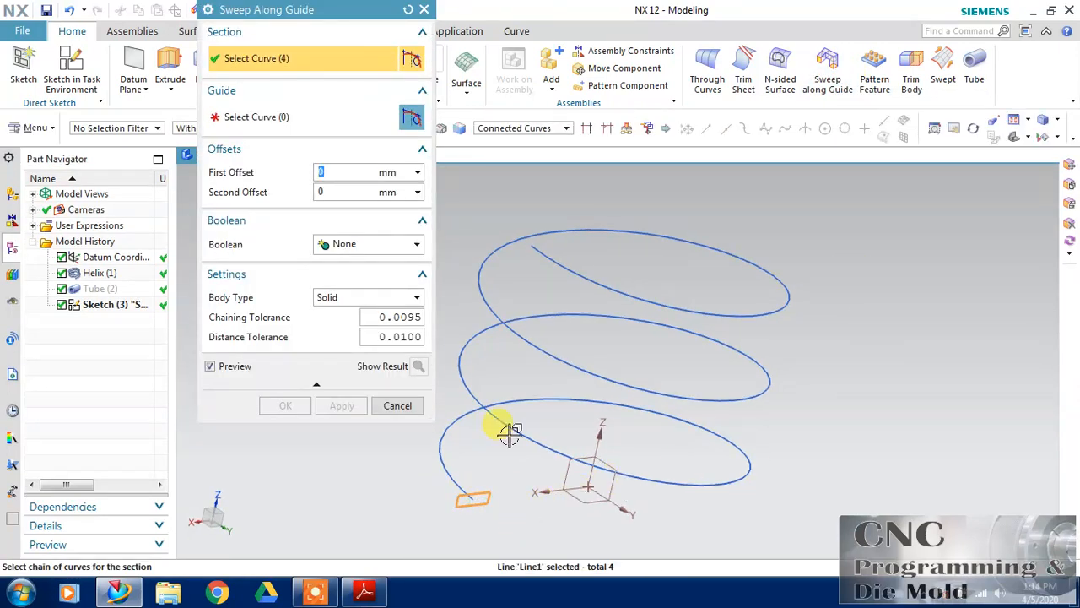
{"action": "left_click", "coordinate": [290, 124]}
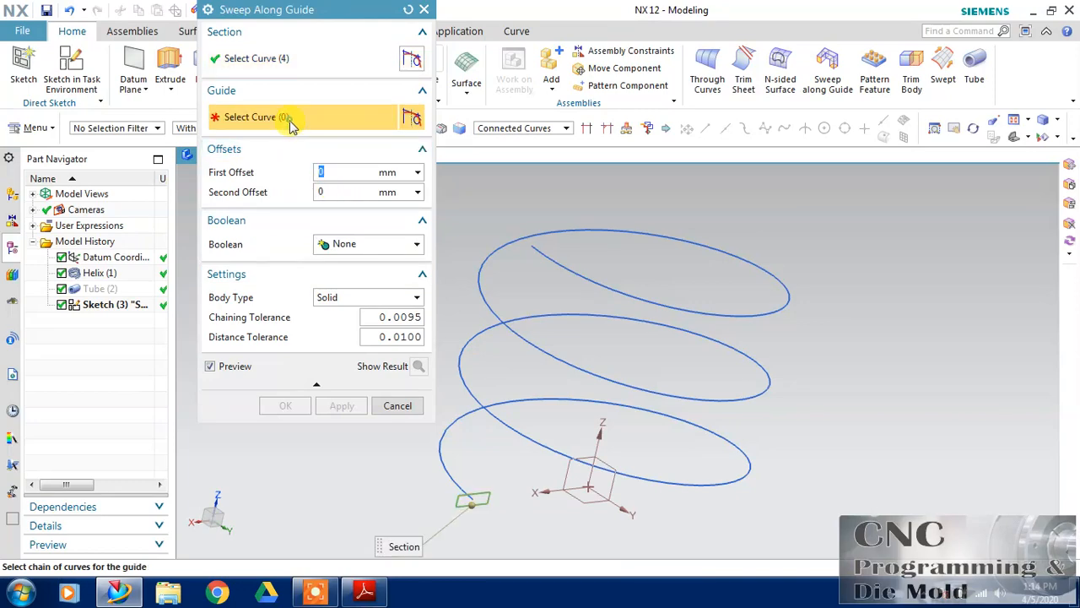
{"action": "left_click", "coordinate": [438, 430]}
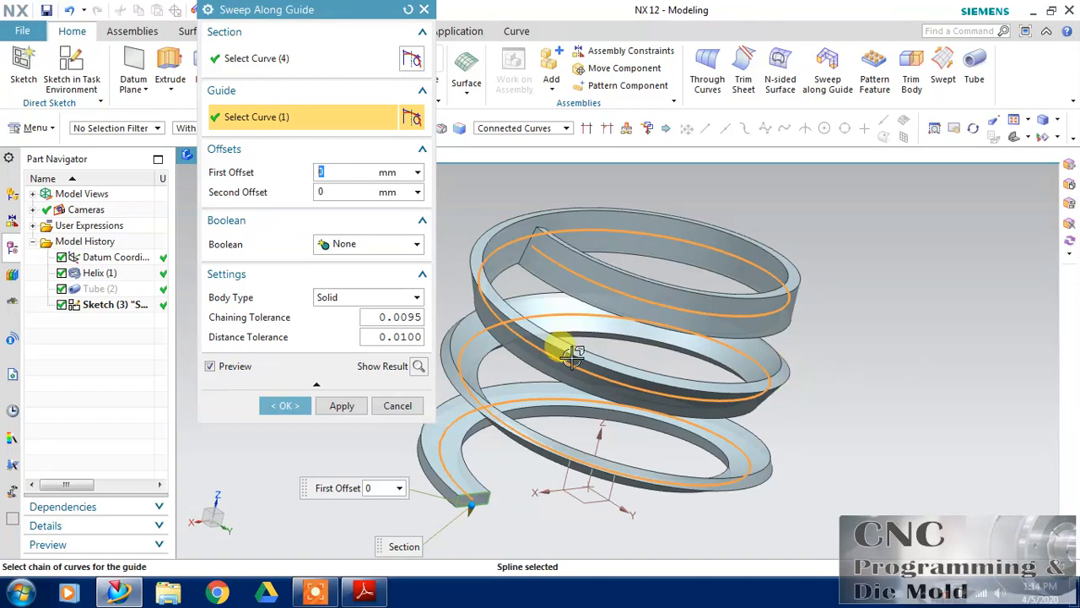
{"action": "left_click", "coordinate": [329, 384]}
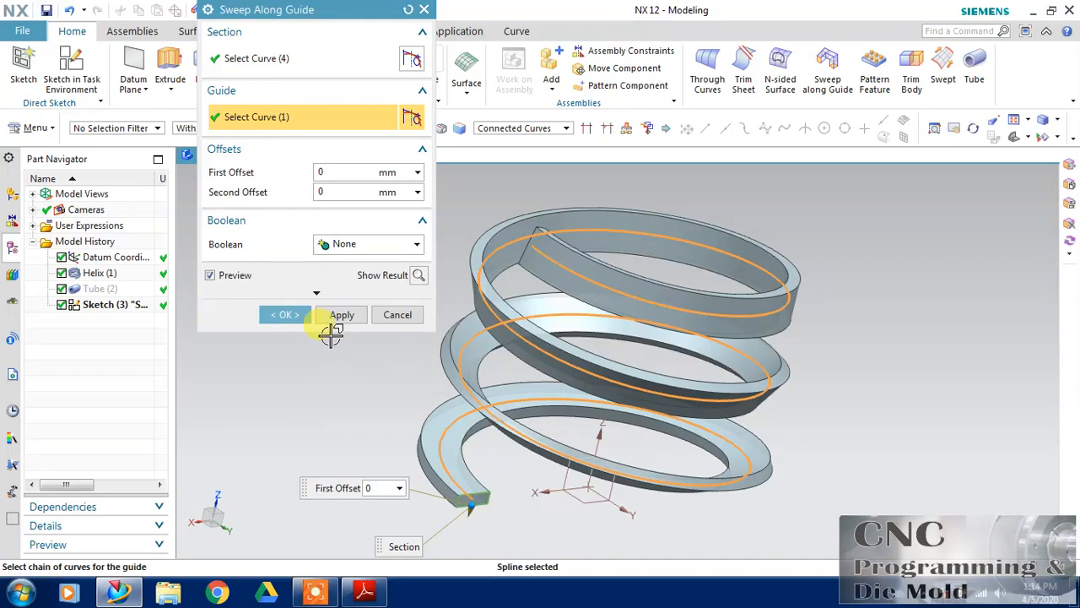
{"action": "left_click", "coordinate": [320, 292]}
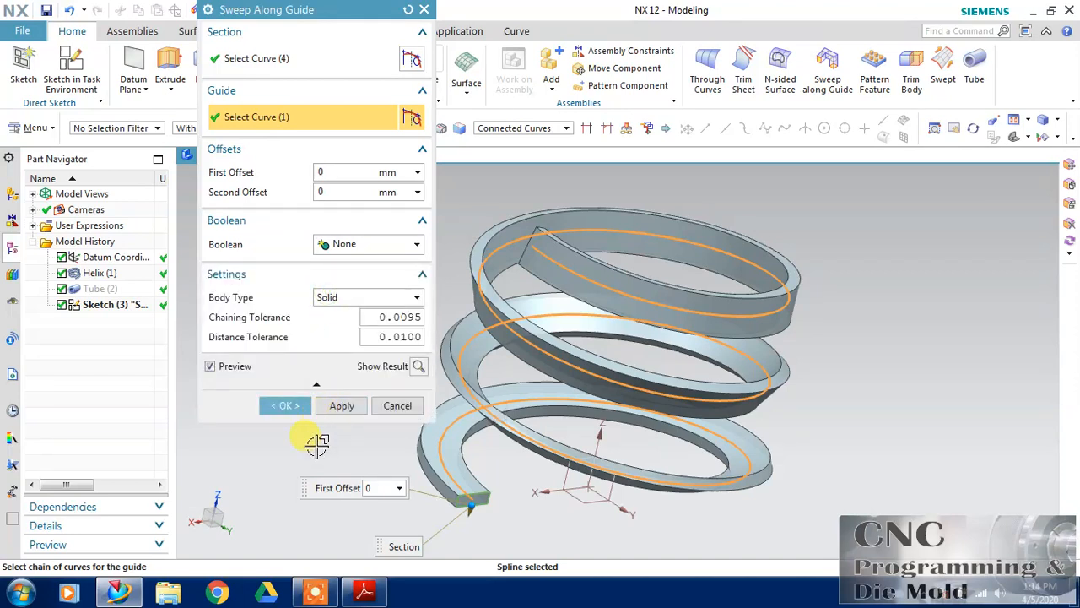
{"action": "left_click", "coordinate": [346, 300]}
{"action": "left_click", "coordinate": [345, 297]}
{"action": "mouse_move", "coordinate": [854, 373]}
{"action": "middle_mouse_down"}
{"action": "mouse_move", "coordinate": [820, 415]}
{"action": "mouse_move", "coordinate": [837, 374]}
{"action": "mouse_move", "coordinate": [830, 366]}
{"action": "mouse_move", "coordinate": [840, 371]}
{"action": "middle_mouse_up"}
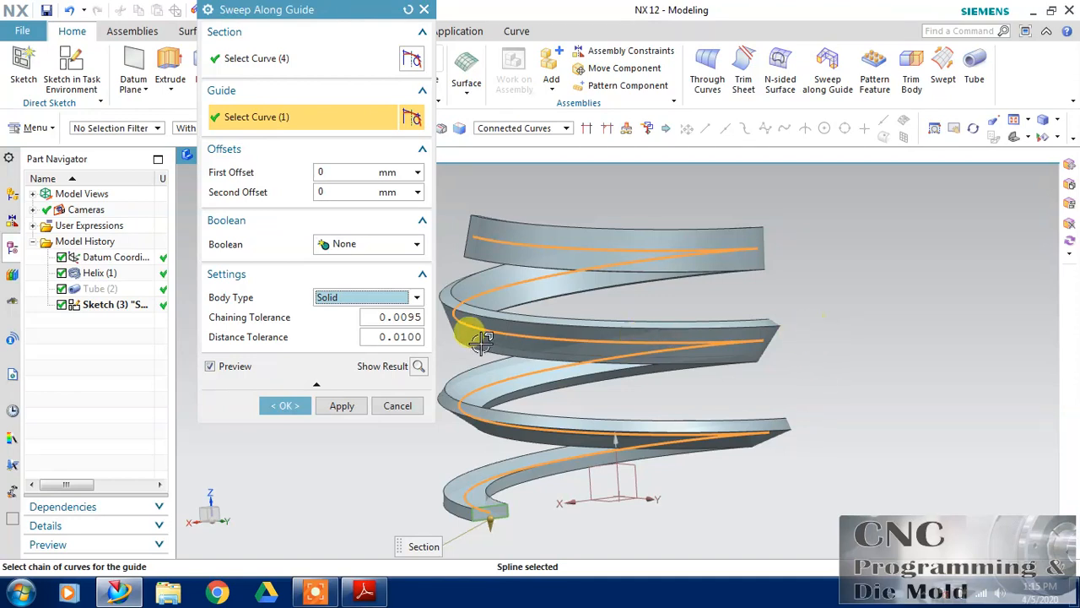
{"action": "left_click", "coordinate": [286, 407]}
{"action": "middle_click_drag", "start_coordinate": [336, 371], "coordinate": [349, 391]}
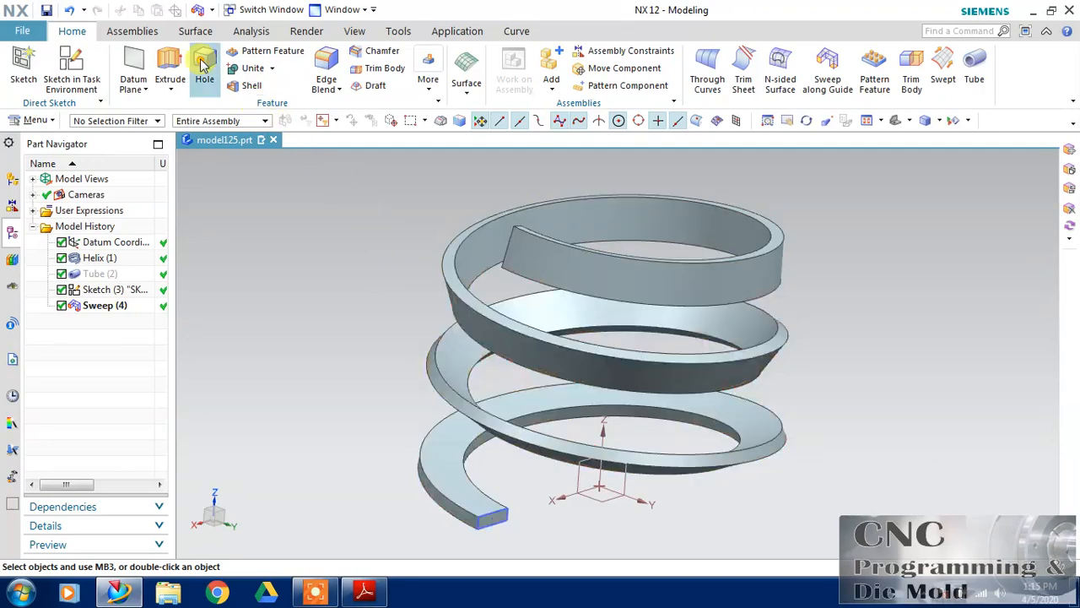
- Undo the sweep of the rectangle along the helix
{"action": "left_click", "coordinate": [72, 12]}
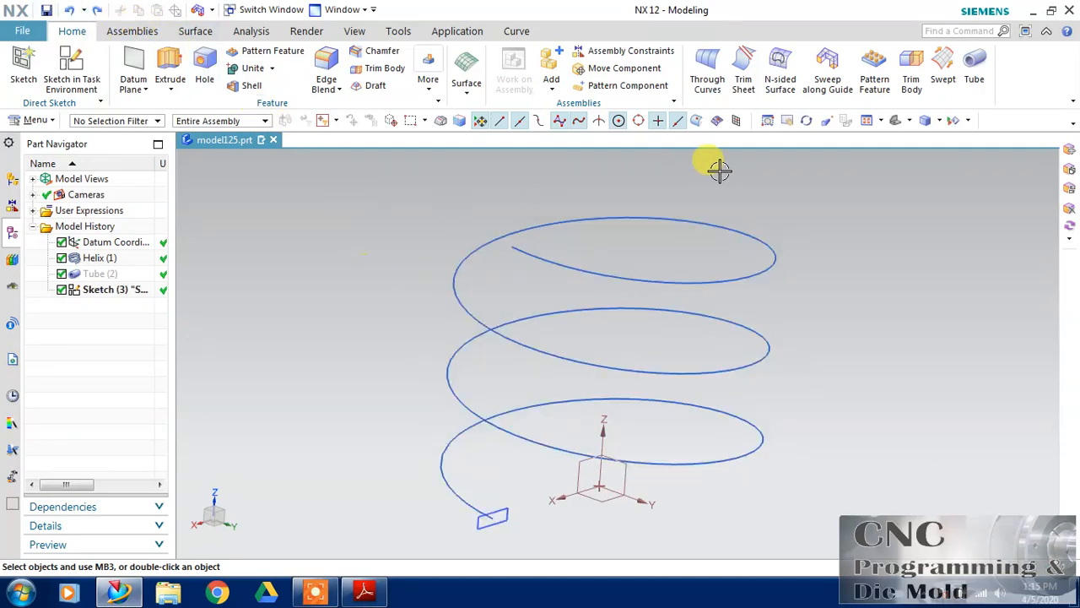
- Try sweeping the connected rectangle curves along the helix with Swept, oriented to the YC vector, and reset the settings
{"action": "left_click", "coordinate": [943, 76]}
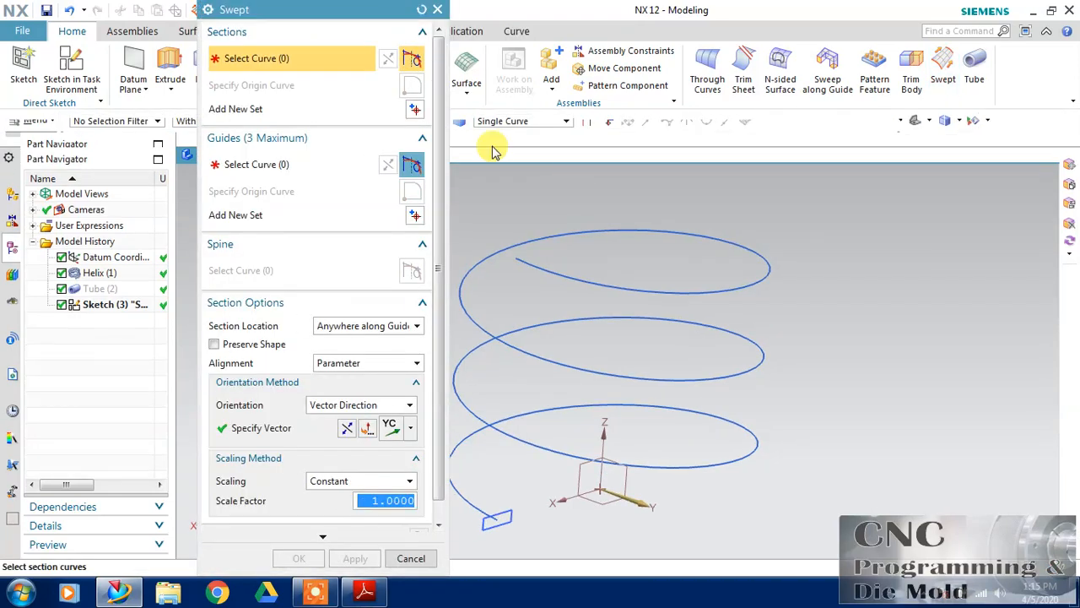
{"action": "left_click_drag", "start_coordinate": [345, 13], "coordinate": [261, 25]}
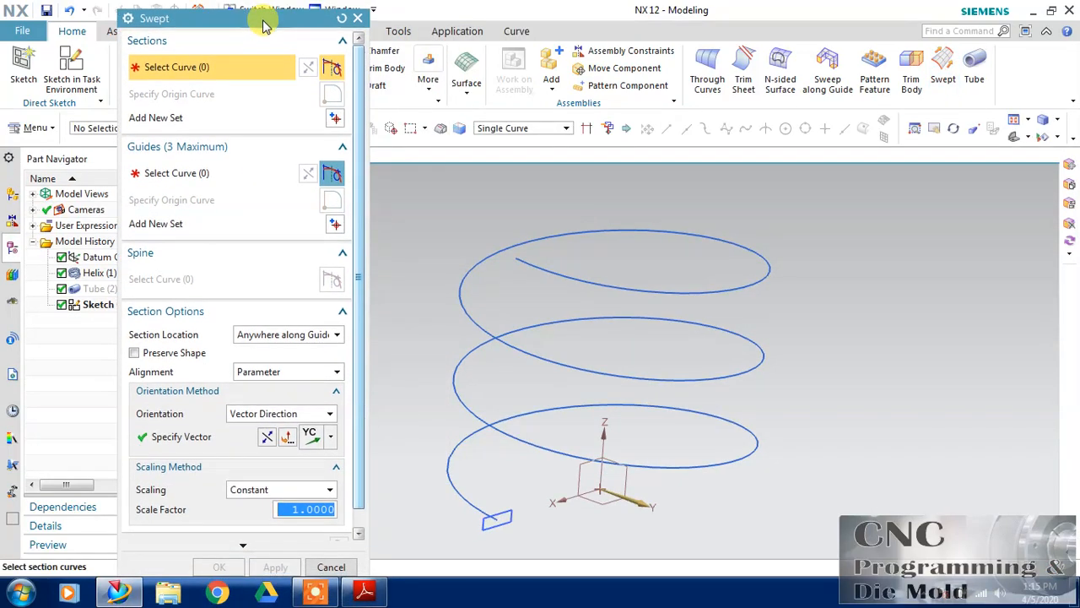
{"action": "left_click", "coordinate": [487, 524]}
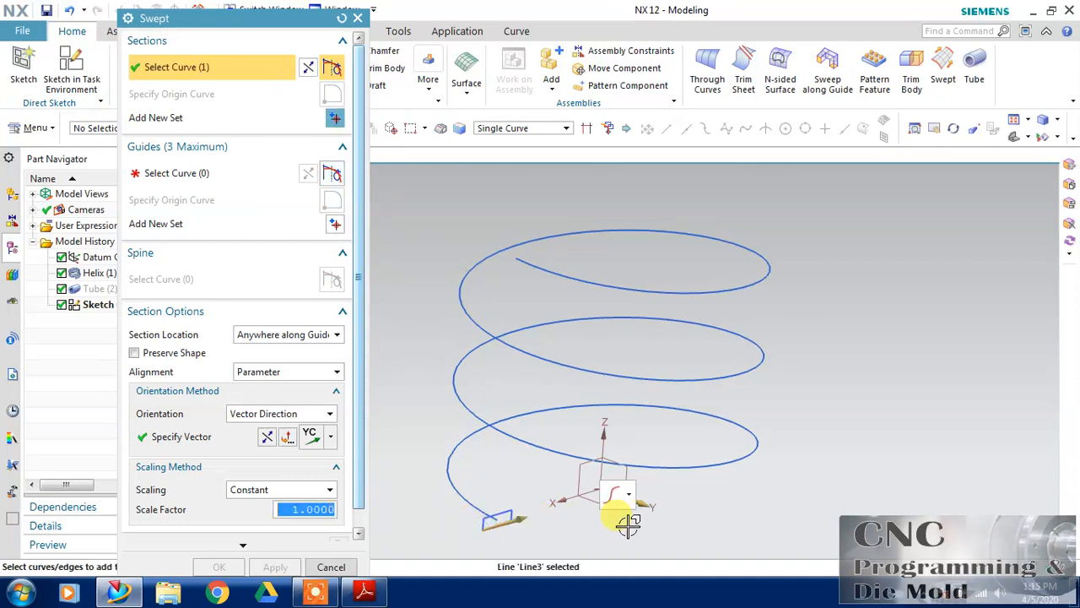
{"action": "left_click", "coordinate": [512, 127]}
{"action": "left_click", "coordinate": [516, 148]}
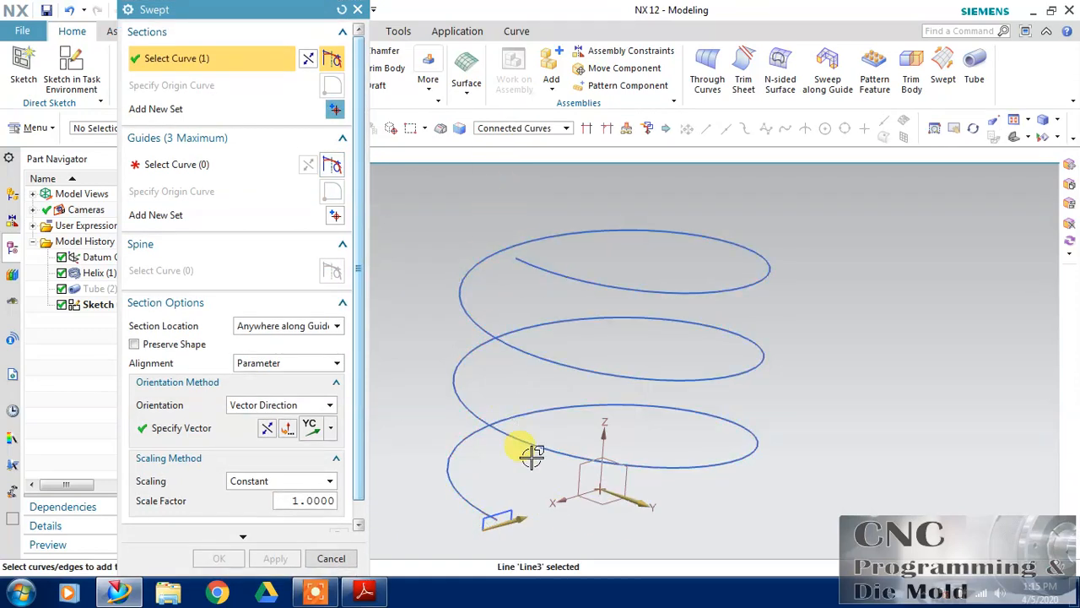
{"action": "left_click", "coordinate": [511, 508]}
{"action": "left_click", "coordinate": [177, 173]}
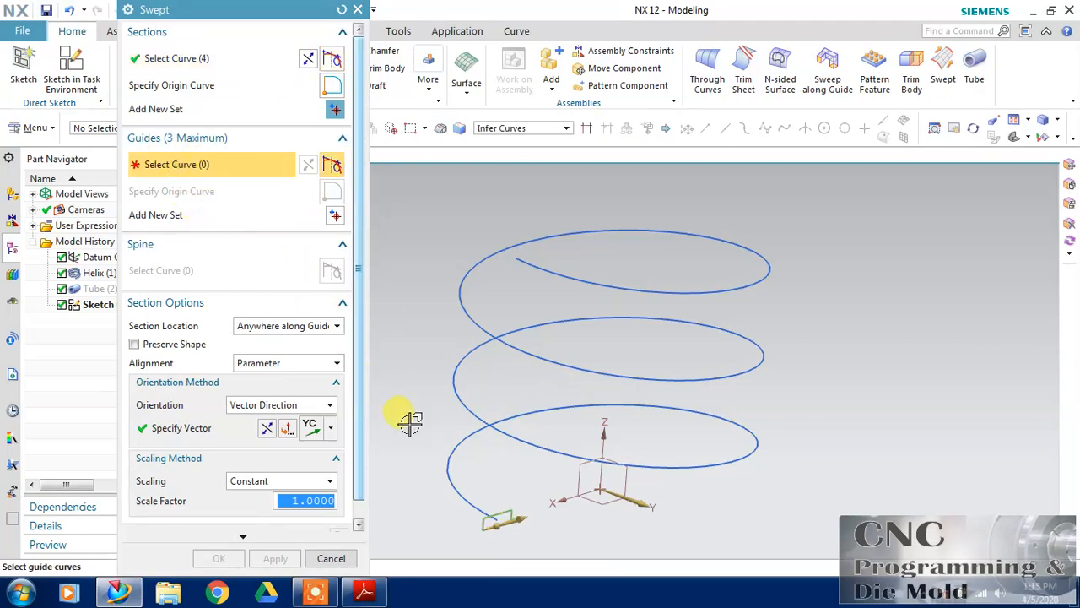
{"action": "left_click", "coordinate": [441, 456]}
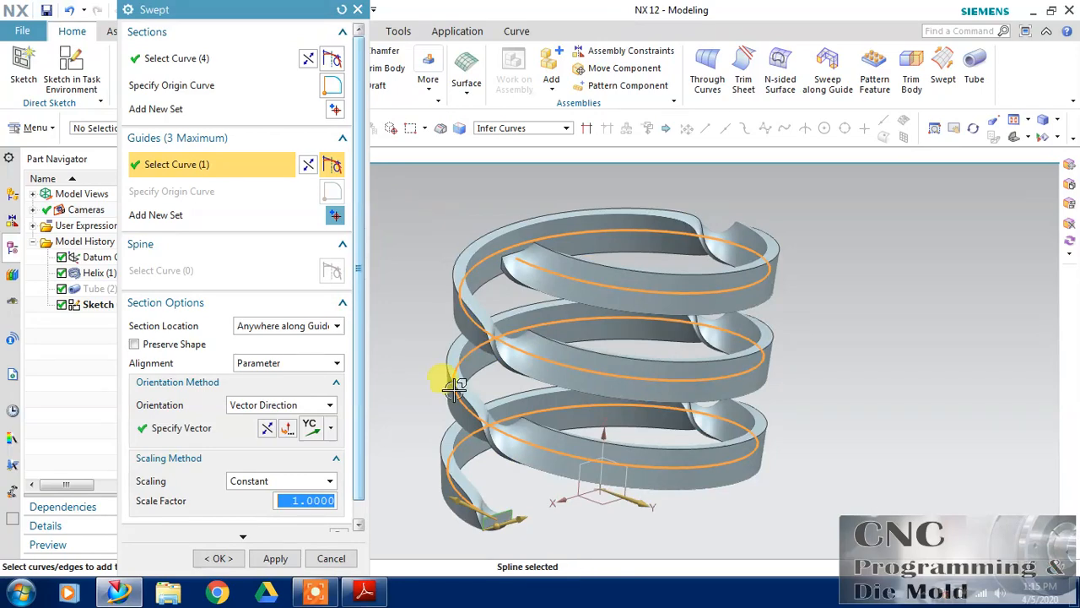
{"action": "scroll", "coordinate": [446, 536], "scroll_direction": "up", "scroll_amount": 5}
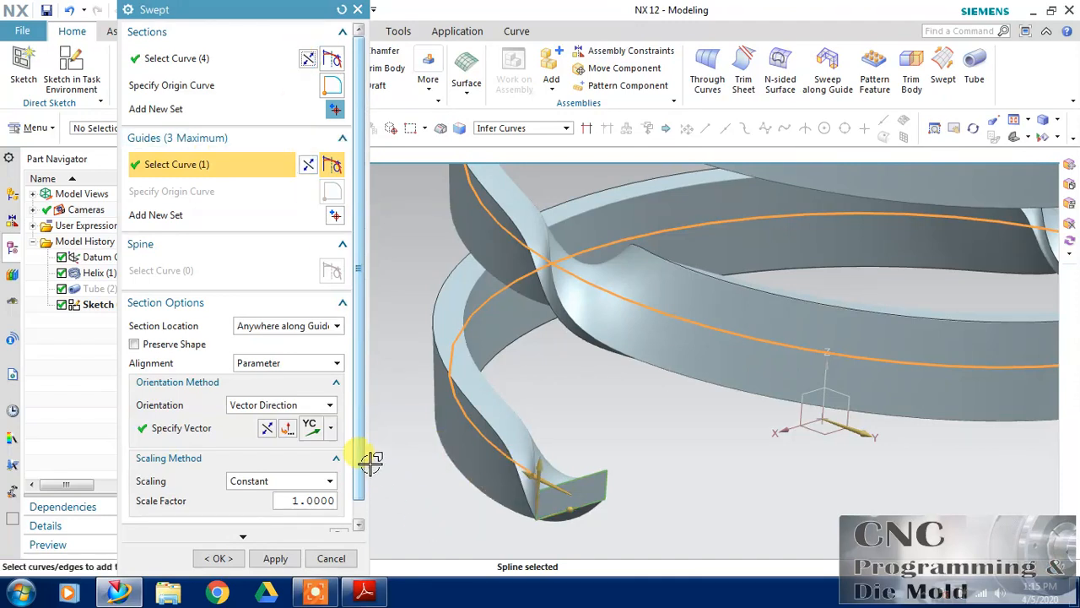
{"action": "left_click", "coordinate": [339, 10]}
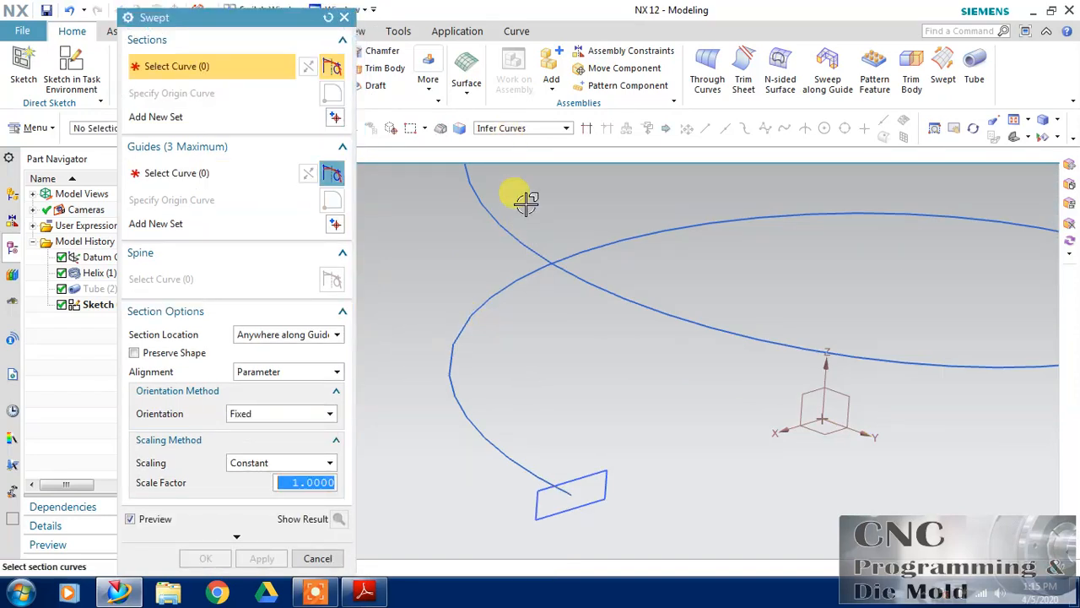
- Select the rectangle as the Swept section and the helix as its guide, keeping the Fixed orientation
{"action": "left_click", "coordinate": [572, 473]}
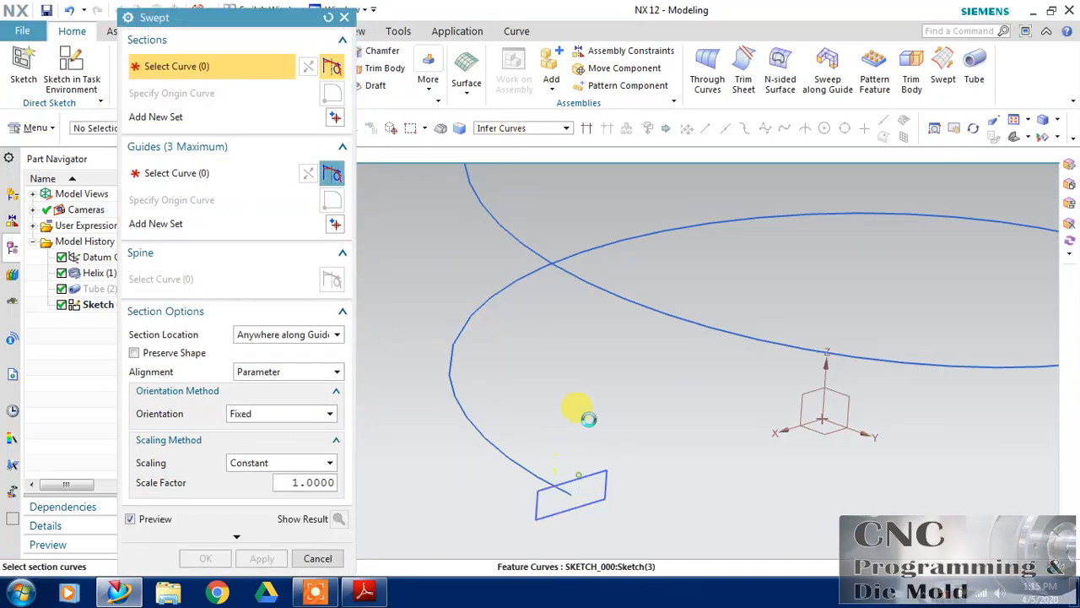
{"action": "left_click", "coordinate": [230, 172]}
{"action": "left_click", "coordinate": [493, 442]}
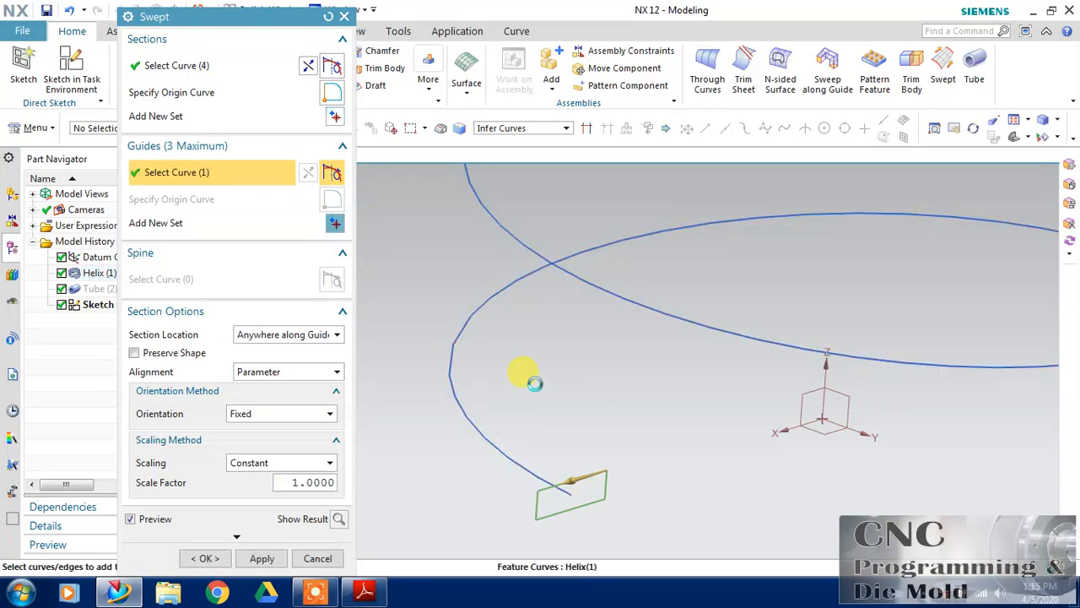
{"action": "scroll", "coordinate": [604, 432], "scroll_direction": "down", "scroll_amount": 3}
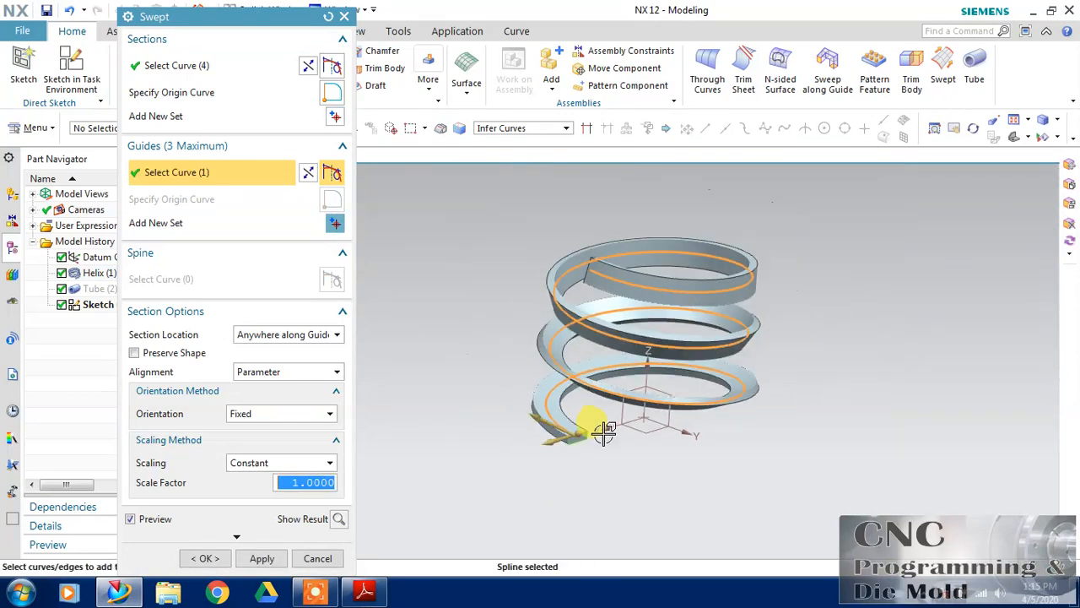
{"action": "scroll", "coordinate": [750, 340], "scroll_direction": "up", "scroll_amount": 2}
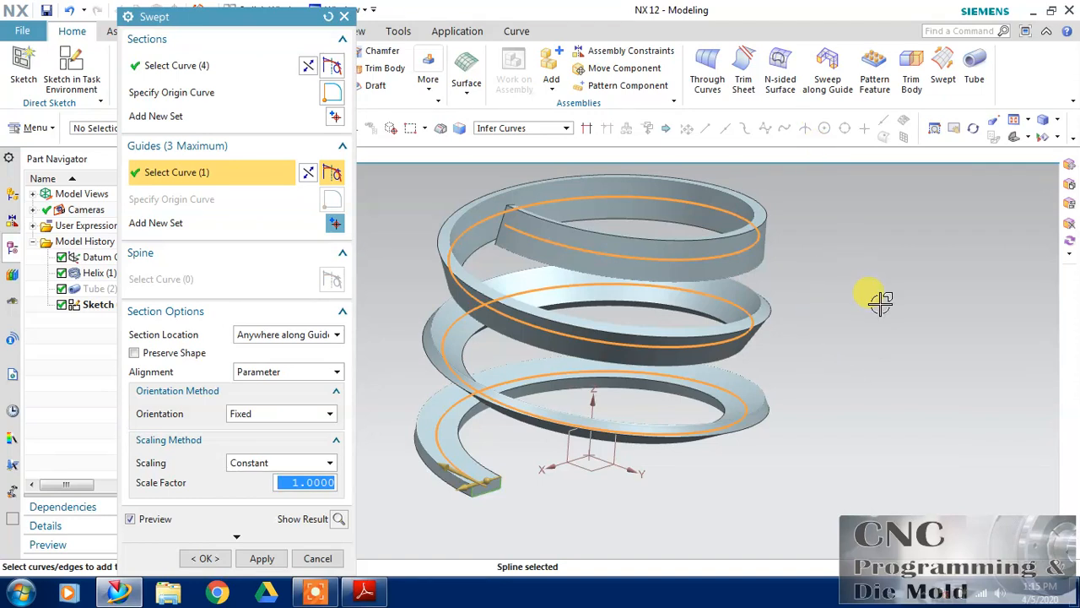
- Set the Swept orientation method to Vector Direction along the ZC axis
{"action": "left_click", "coordinate": [283, 329]}
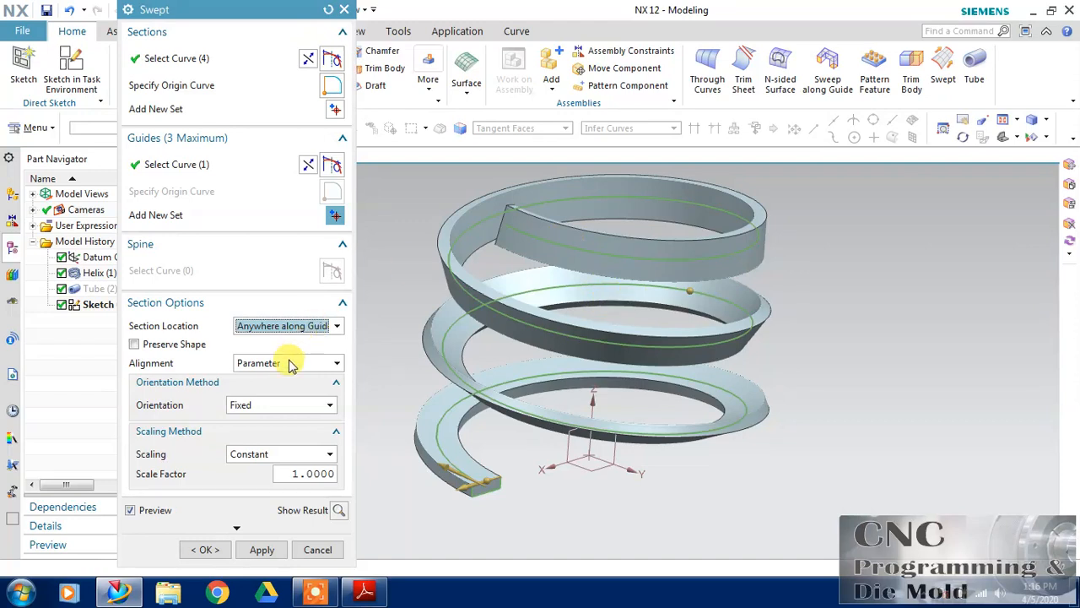
{"action": "left_click", "coordinate": [264, 405]}
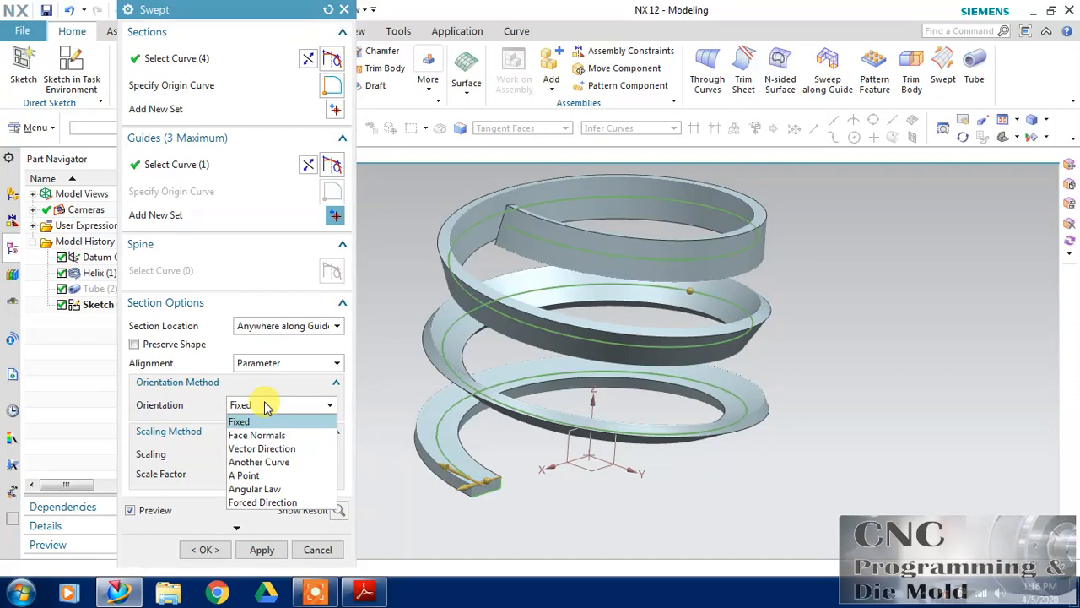
{"action": "left_click", "coordinate": [297, 448]}
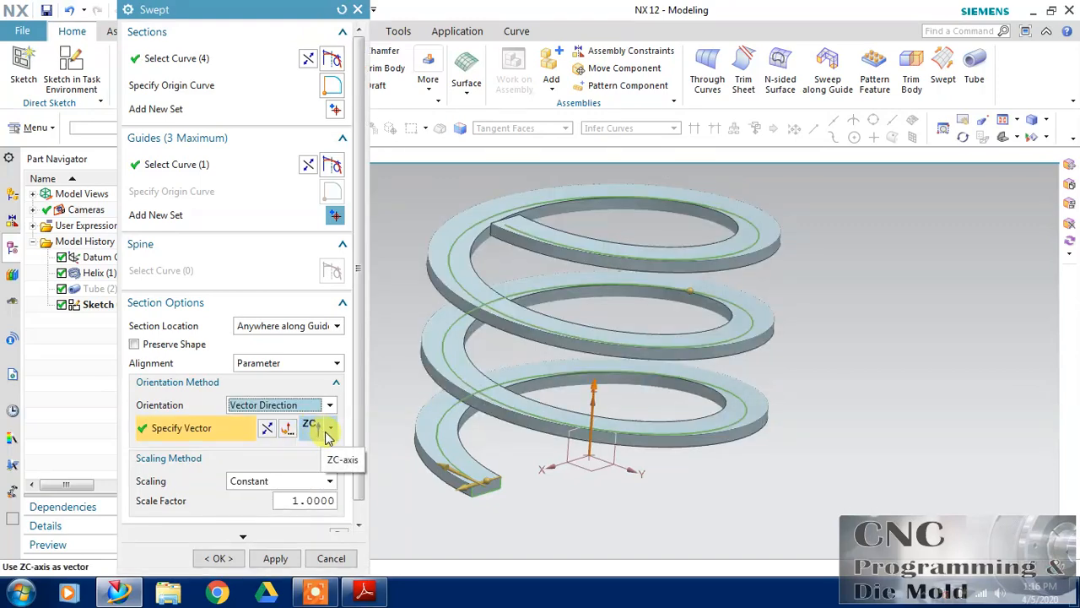
{"action": "left_click", "coordinate": [332, 431]}
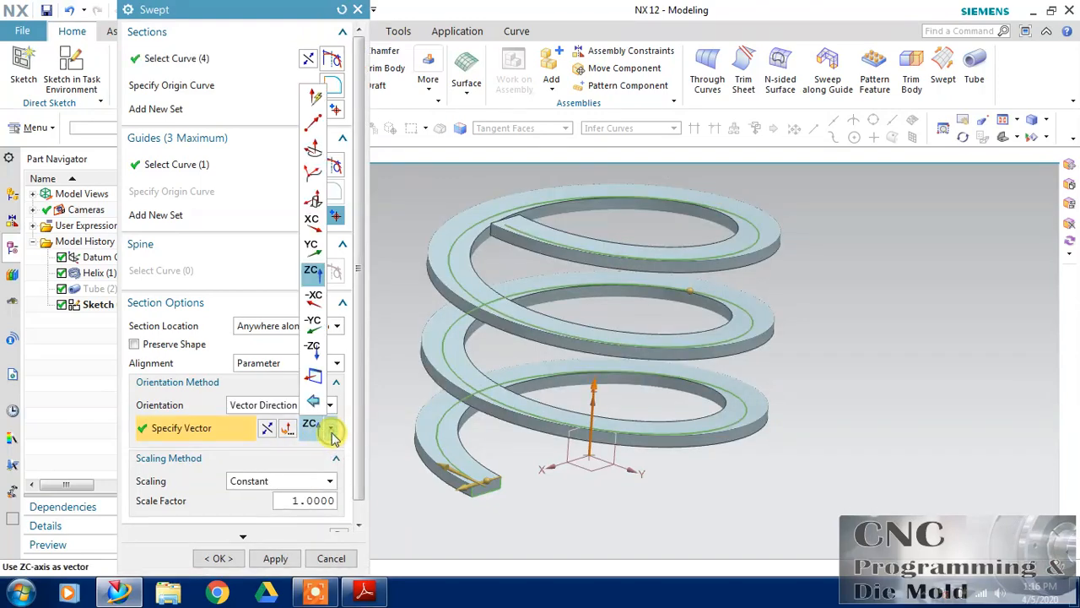
{"action": "left_click", "coordinate": [312, 272]}
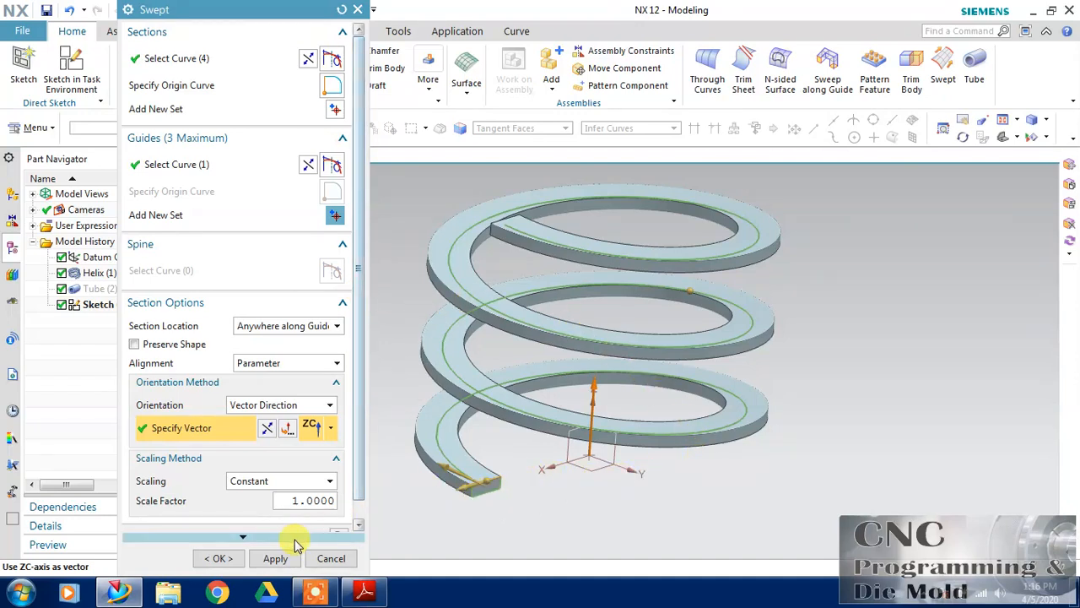
- Try scaling the swept section with a Cubic blending function, using a start of 1 and an end of 0.5
{"action": "left_click_drag", "start_coordinate": [361, 386], "coordinate": [358, 493]}
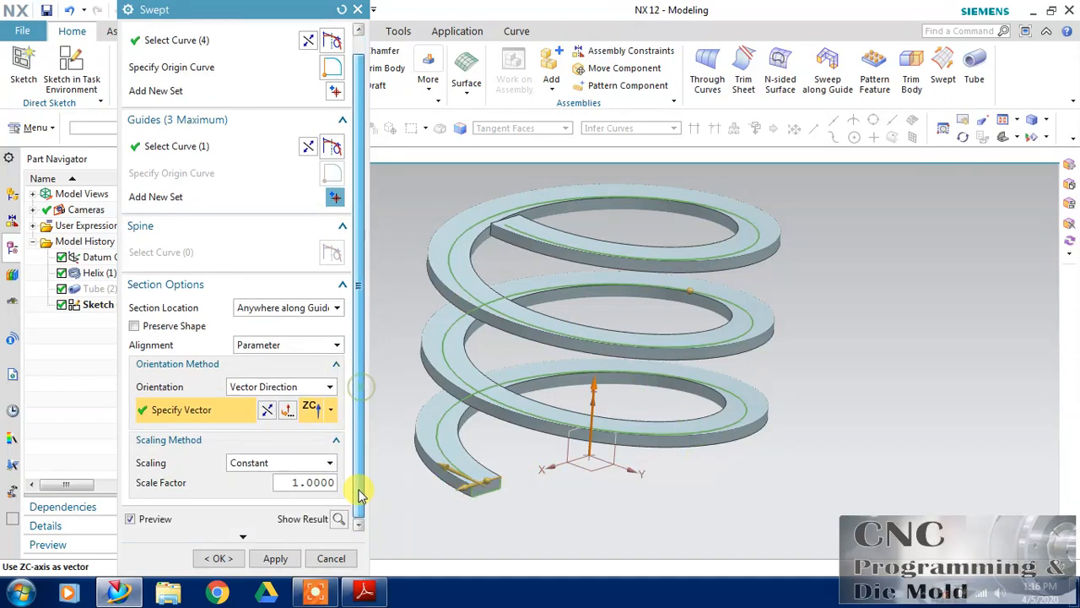
{"action": "left_click", "coordinate": [287, 463]}
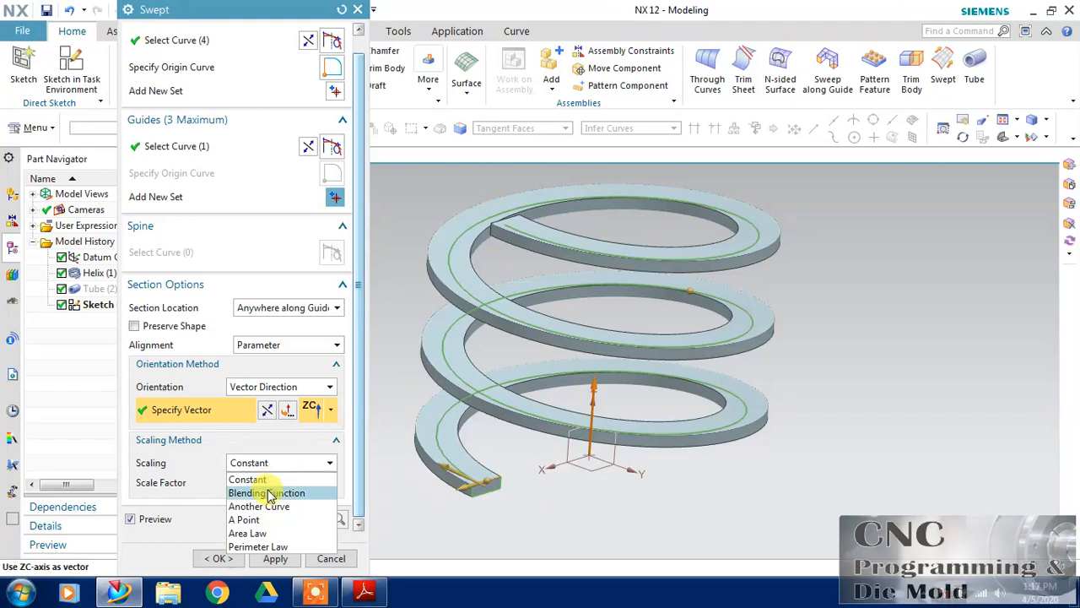
{"action": "left_click", "coordinate": [268, 493]}
{"action": "left_click_drag", "start_coordinate": [357, 403], "coordinate": [355, 470]}
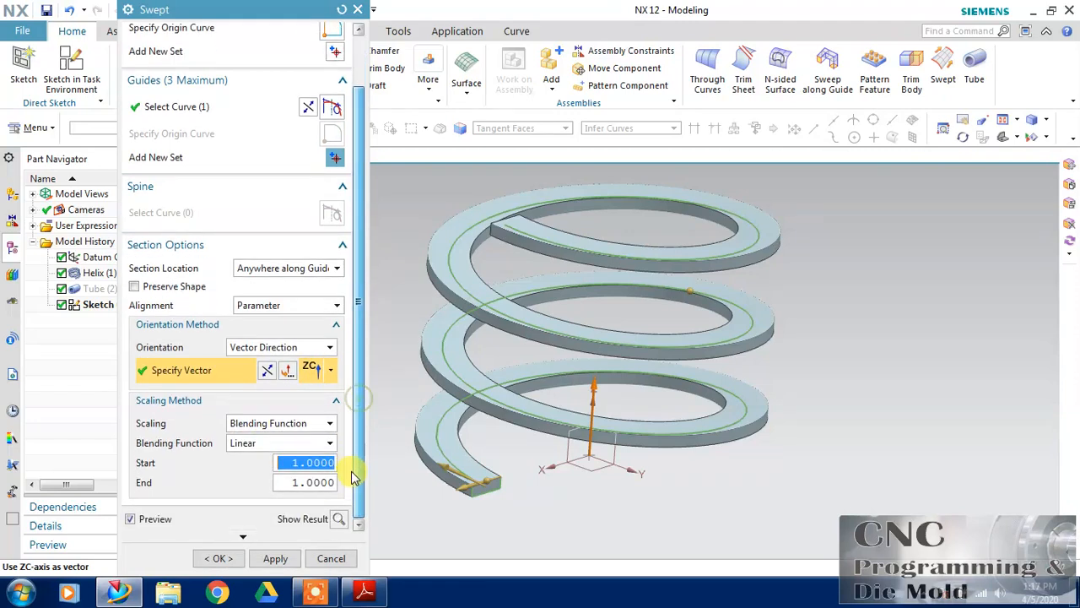
{"action": "left_click", "coordinate": [246, 447]}
{"action": "left_click", "coordinate": [249, 464]}
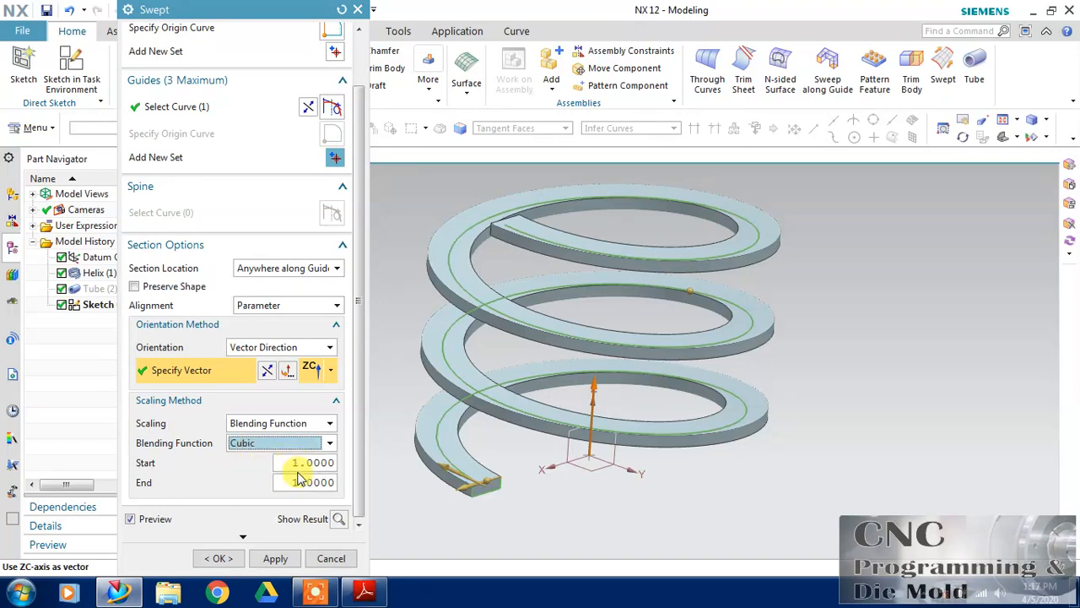
{"action": "left_click_drag", "start_coordinate": [310, 482], "coordinate": [274, 490]}
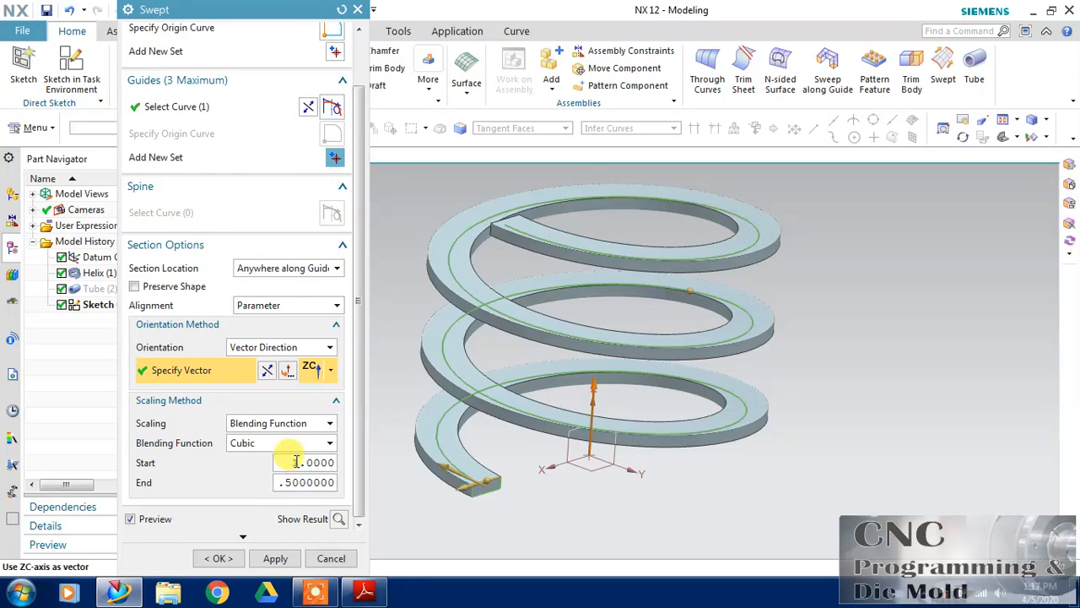
{"action": "left_click", "coordinate": [294, 463]}
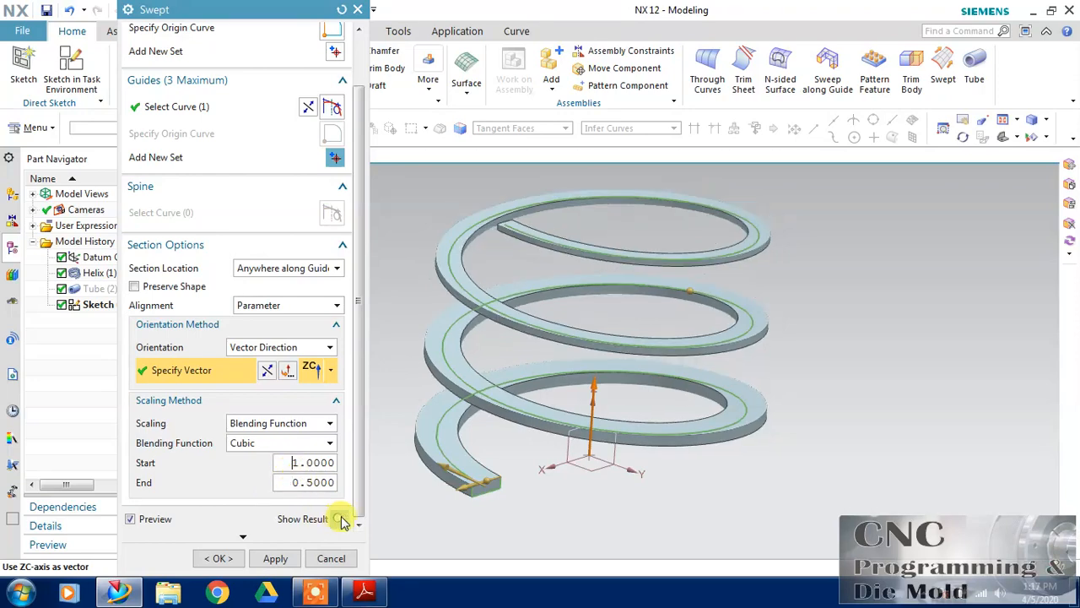
{"action": "middle_click_drag", "start_coordinate": [553, 287], "coordinate": [632, 301]}
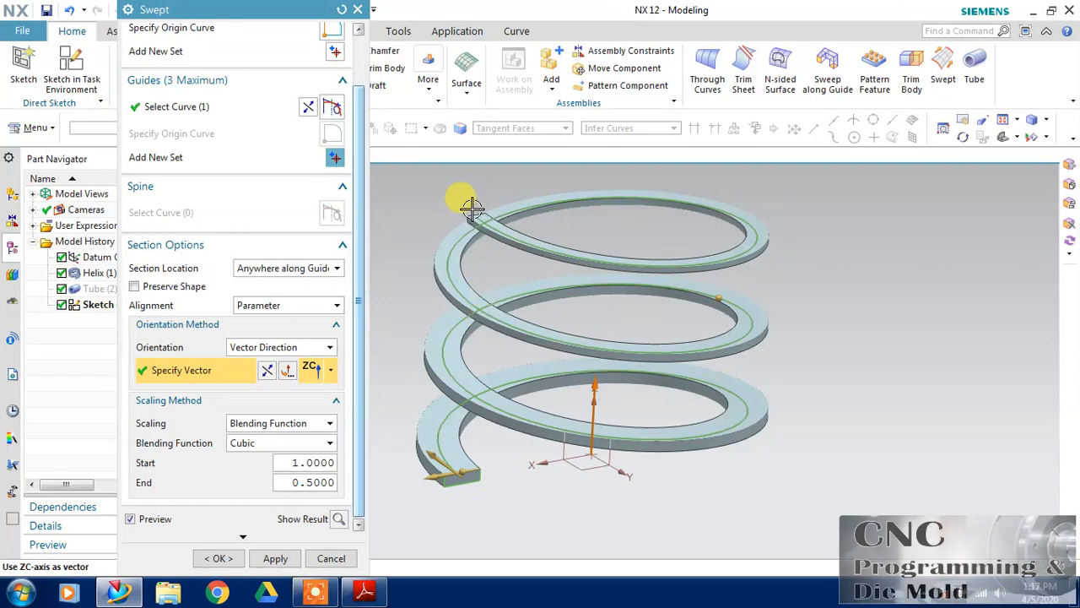
- Set the scaling method to Constant with a scale factor of 1 and create the swept body
{"action": "left_click", "coordinate": [288, 423]}
{"action": "left_click", "coordinate": [283, 440]}
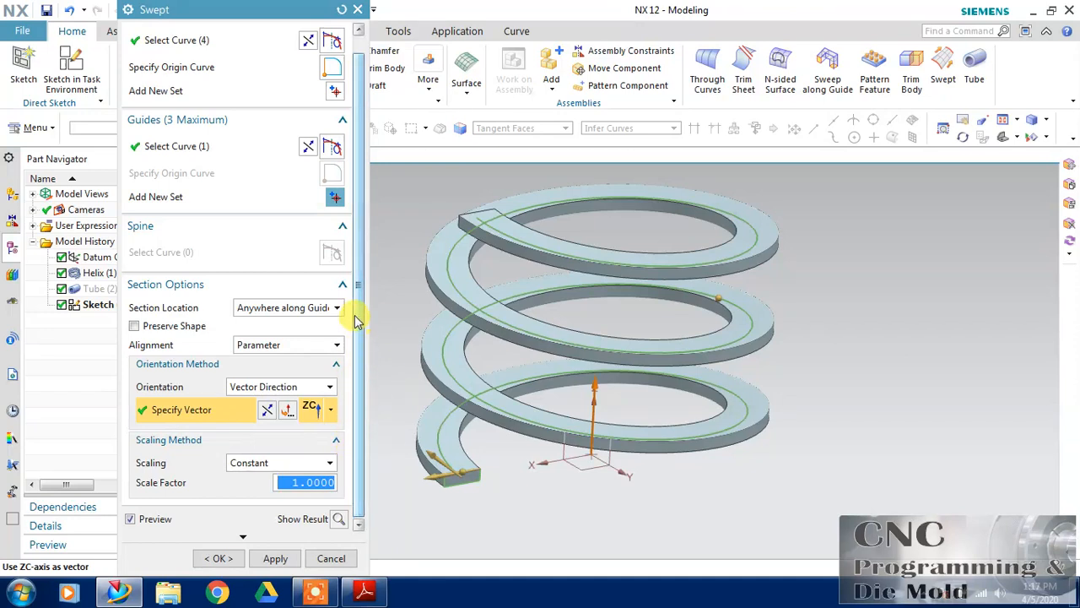
{"action": "scroll", "coordinate": [365, 215], "scroll_direction": "up", "scroll_amount": 1}
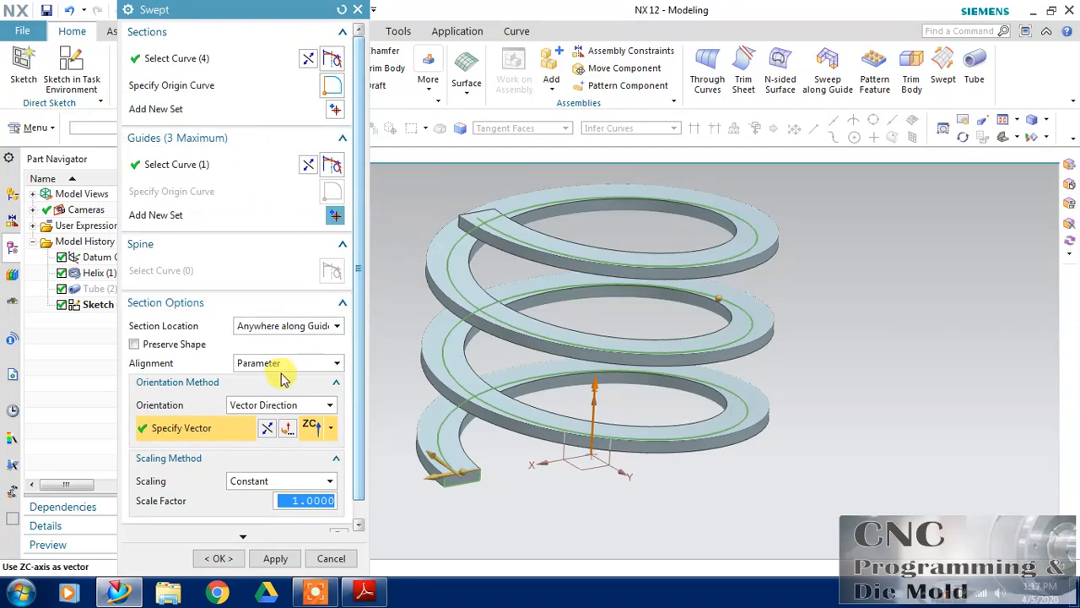
{"action": "left_click", "coordinate": [230, 563]}
{"action": "mouse_move", "coordinate": [393, 282]}
{"action": "middle_mouse_down"}
{"action": "mouse_move", "coordinate": [389, 304]}
{"action": "mouse_move", "coordinate": [371, 260]}
{"action": "mouse_move", "coordinate": [374, 280]}
{"action": "middle_mouse_up"}
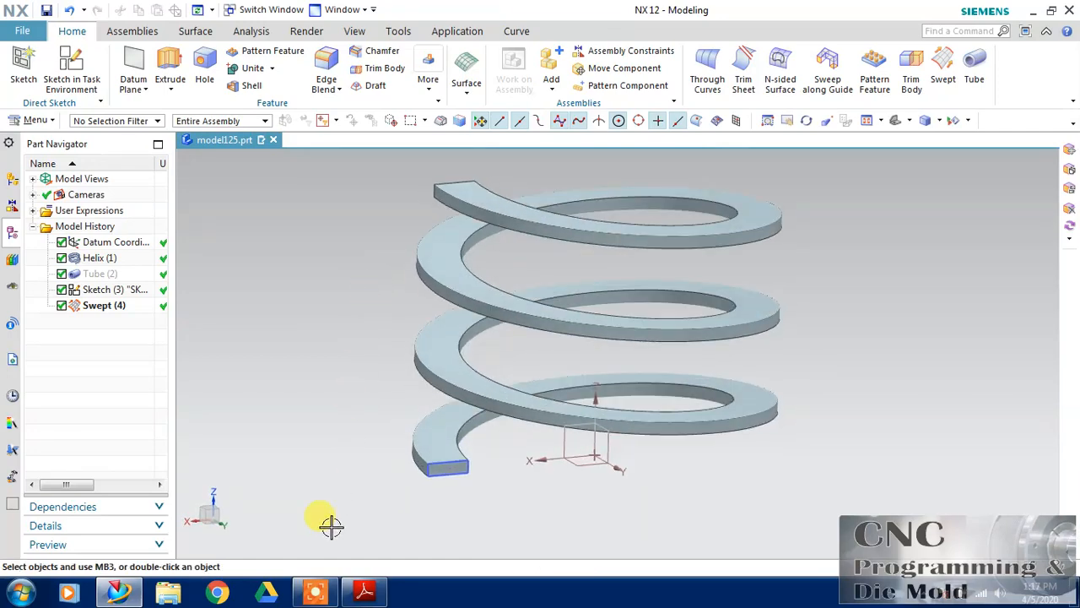
{"action": "left_click", "coordinate": [316, 592]}
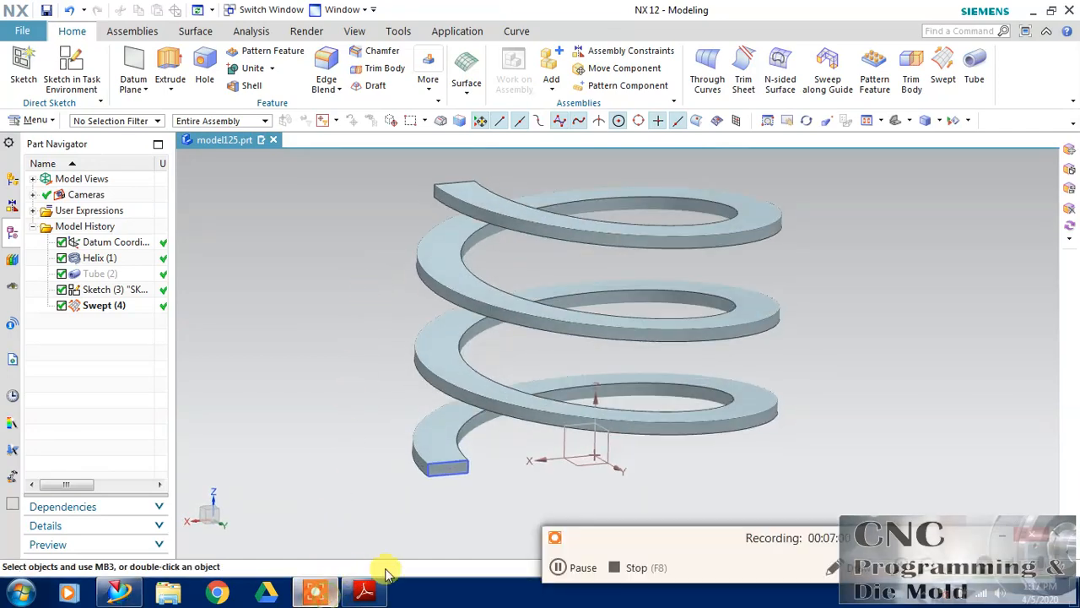
{"action": "left_click", "coordinate": [564, 567]}
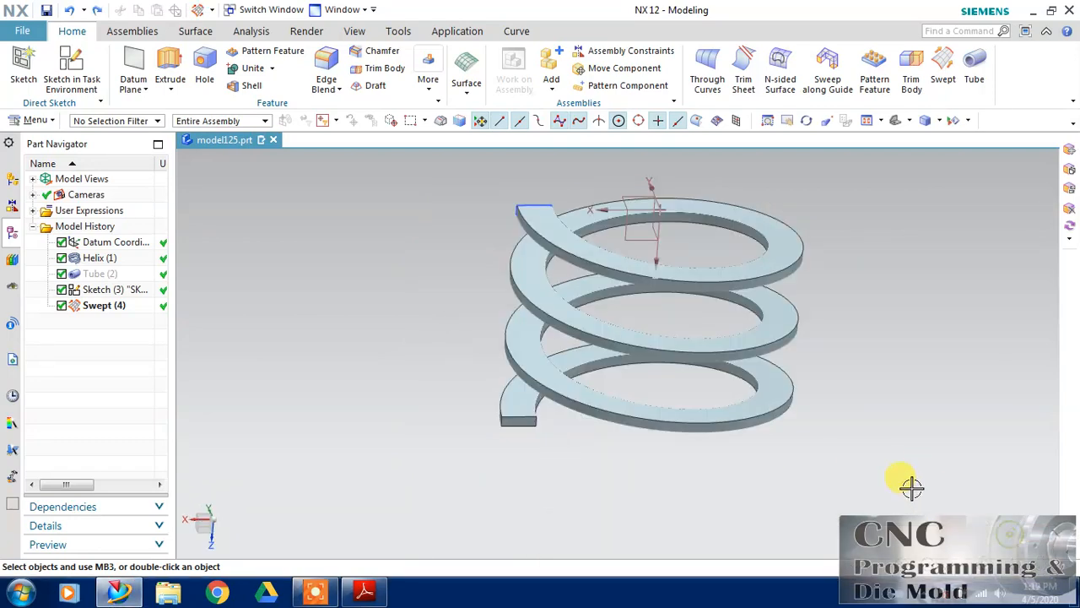
- Delete the Swept feature, keeping the helix and the rectangle sketch
{"action": "left_click", "coordinate": [103, 305]}
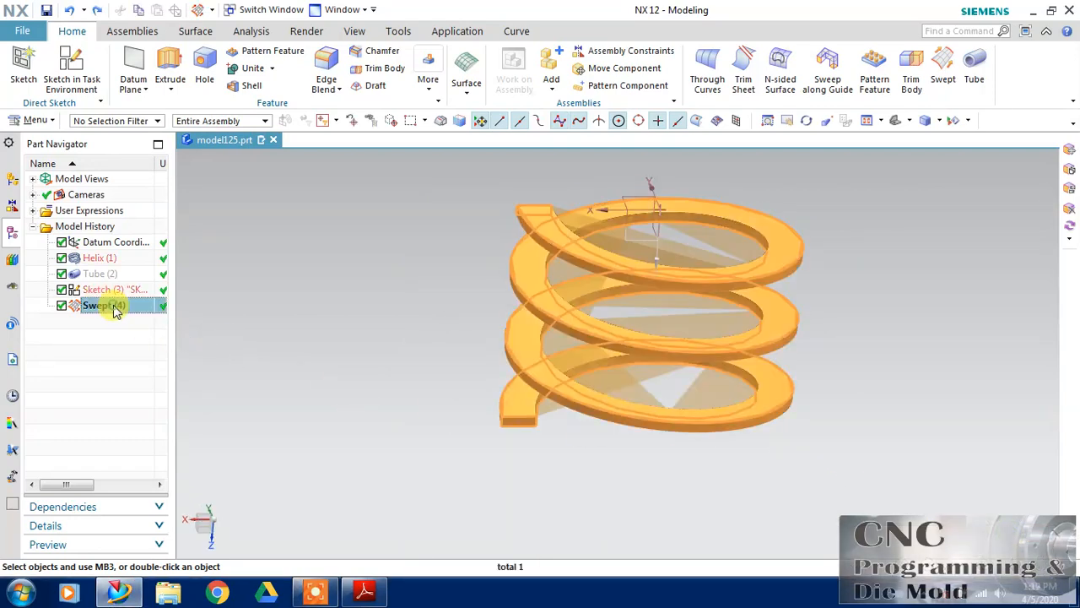
{"action": "right_click", "coordinate": [116, 311]}
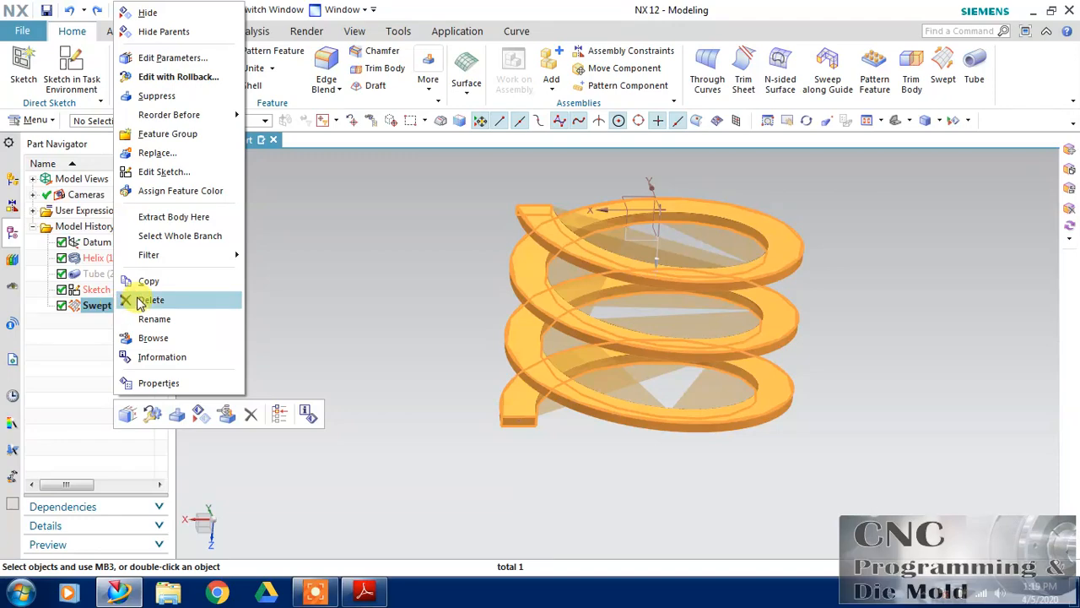
{"action": "left_click", "coordinate": [145, 301]}
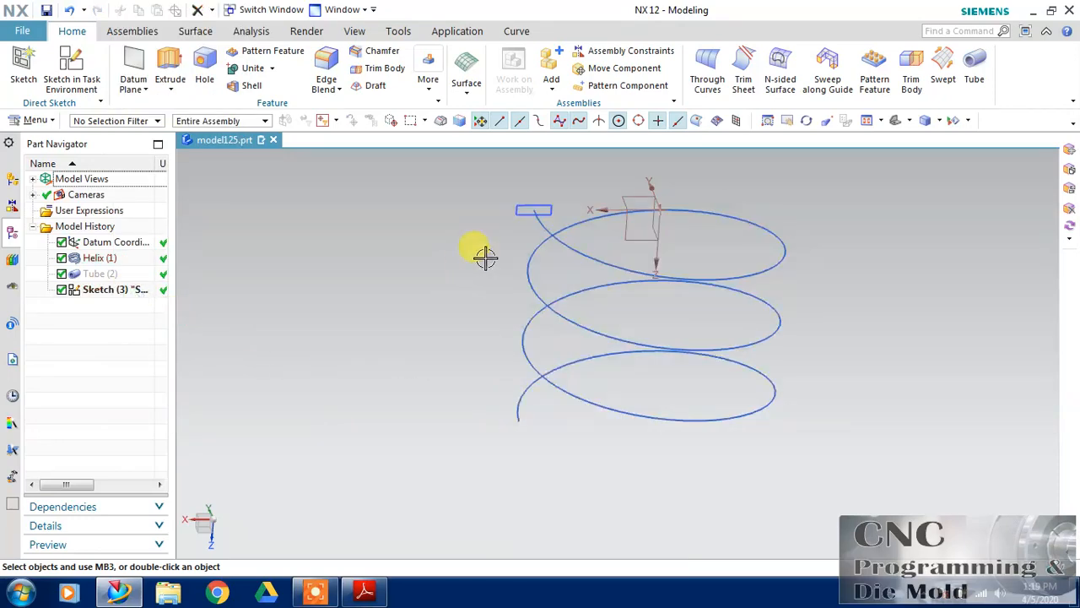
- Open the profile sketch for editing and delete the whole rectangle
{"action": "double_click", "coordinate": [511, 211]}
{"action": "left_click_drag", "start_coordinate": [323, 283], "coordinate": [684, 424]}
{"action": "key", "text": "Delete"}
- Sketch a horizontal line about 4.3 mm long in the +X direction from the helix's start point
{"action": "left_click", "coordinate": [159, 55]}
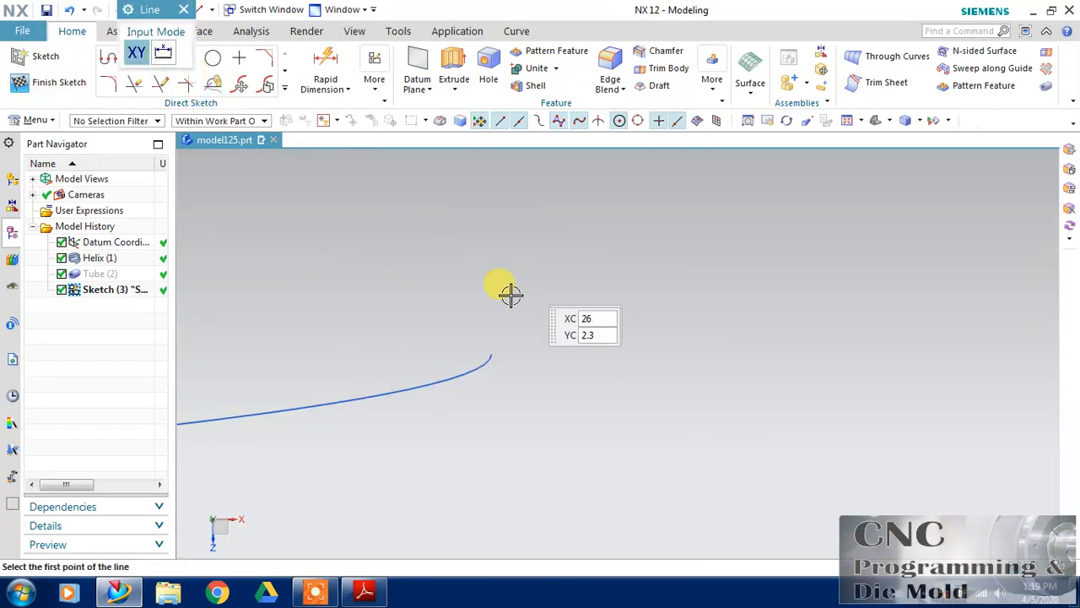
{"action": "left_click", "coordinate": [491, 355]}
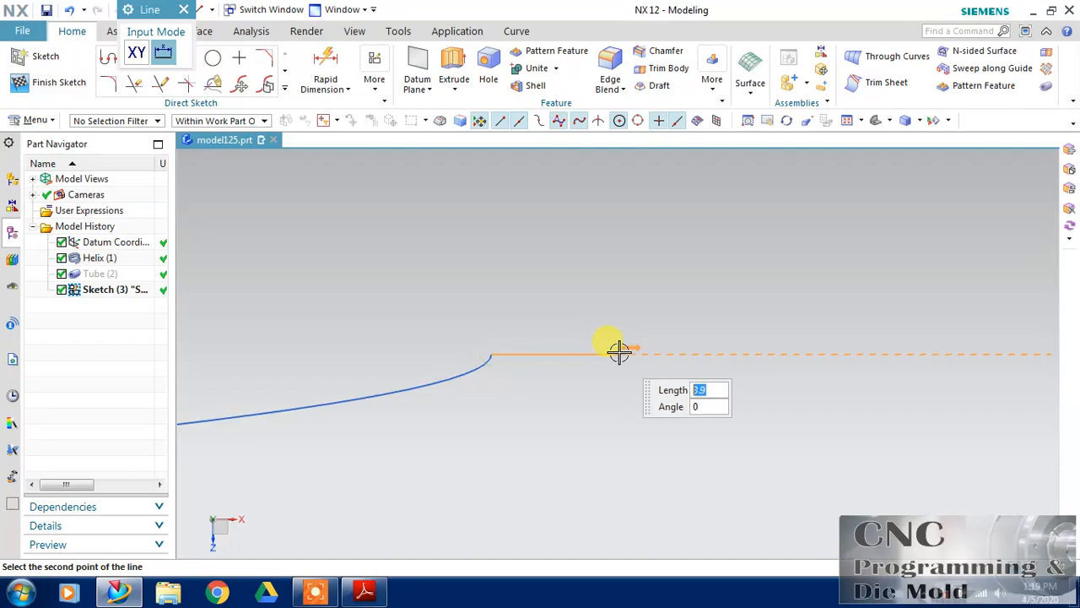
{"action": "left_click", "coordinate": [628, 352]}
{"action": "key", "text": "Escape"}
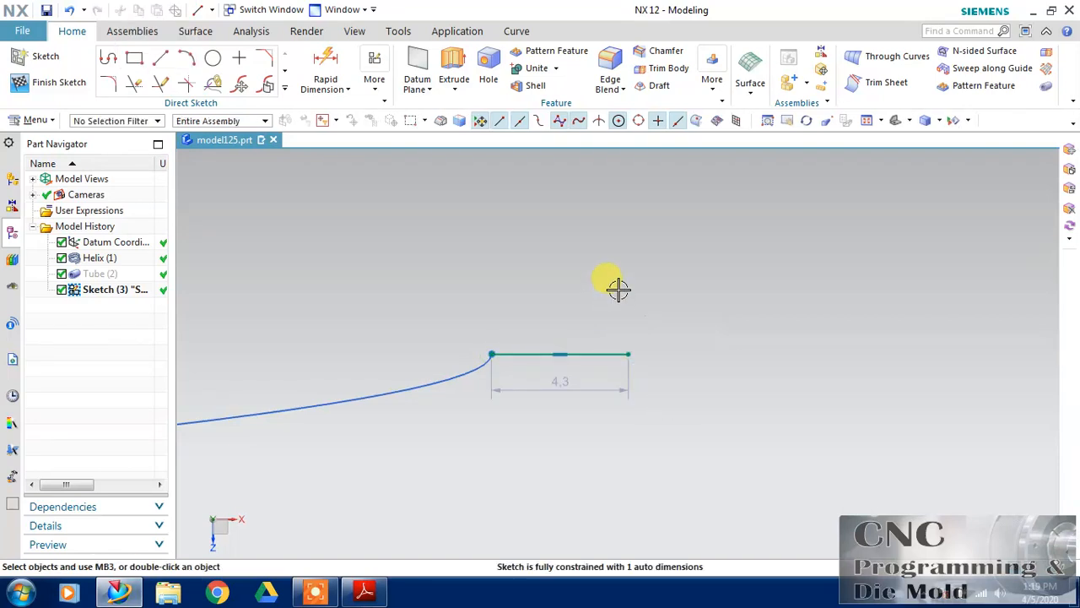
- Set the horizontal profile line's length to 4 mm and finish the sketch
{"action": "left_click", "coordinate": [600, 379]}
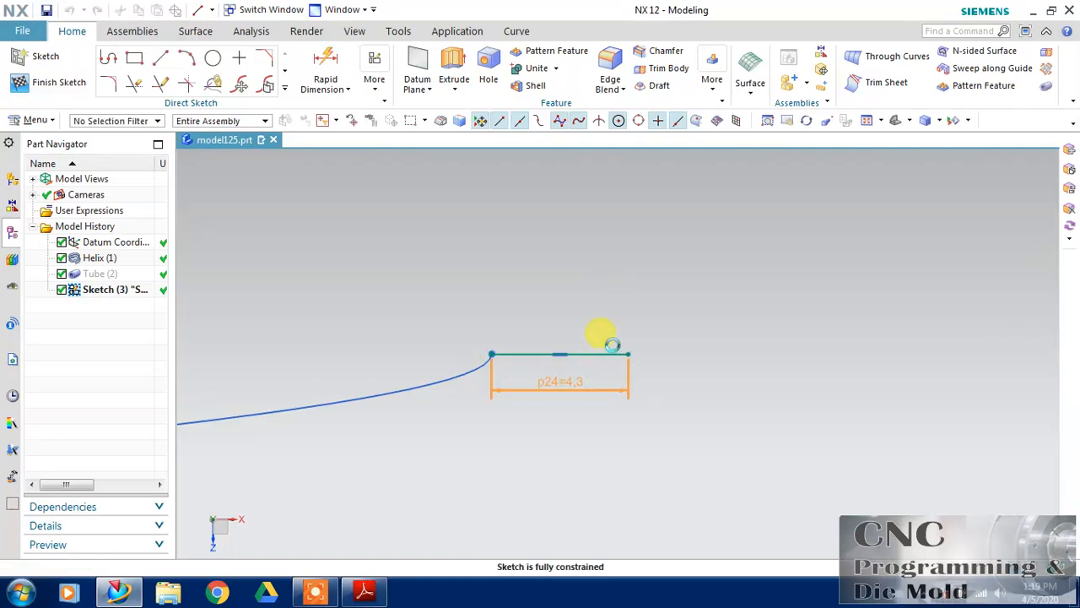
{"action": "type", "text": "4"}
{"action": "key", "text": "Return"}
{"action": "left_click", "coordinate": [327, 559]}
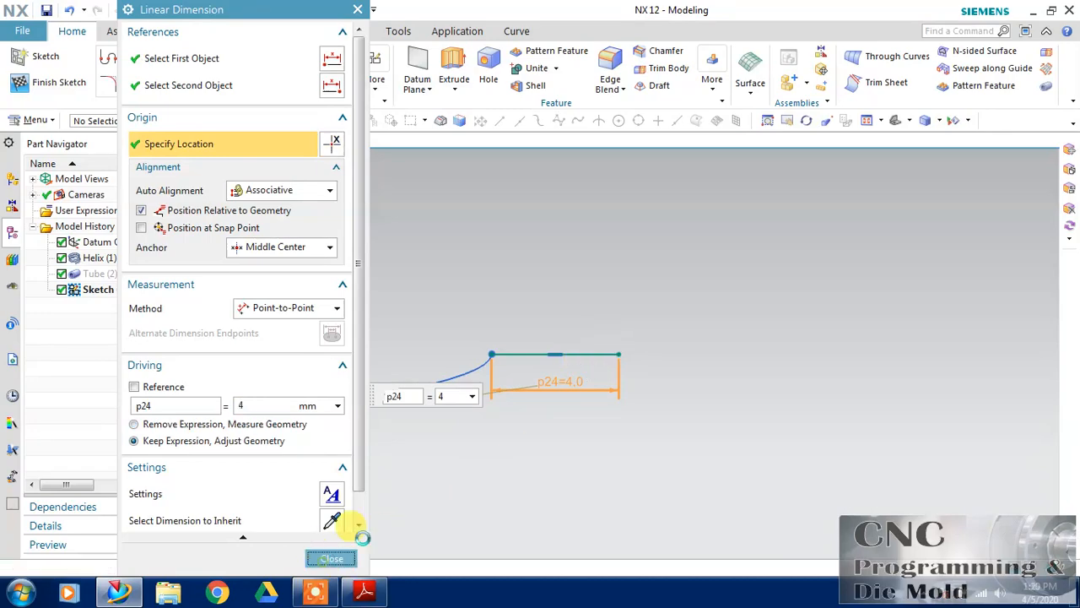
{"action": "left_click", "coordinate": [67, 82]}
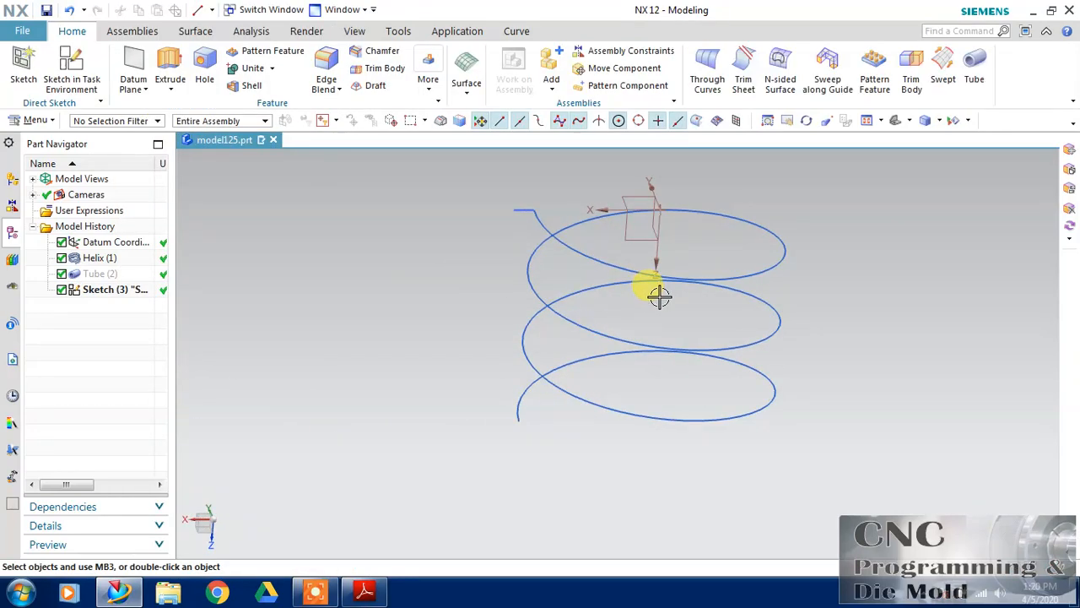
- Start a Swept feature with the 4 mm line as the section and the helix as the guide
{"action": "mouse_move", "coordinate": [458, 229]}
{"action": "middle_mouse_down"}
{"action": "mouse_move", "coordinate": [451, 267]}
{"action": "mouse_move", "coordinate": [436, 234]}
{"action": "mouse_move", "coordinate": [472, 232]}
{"action": "middle_mouse_up"}
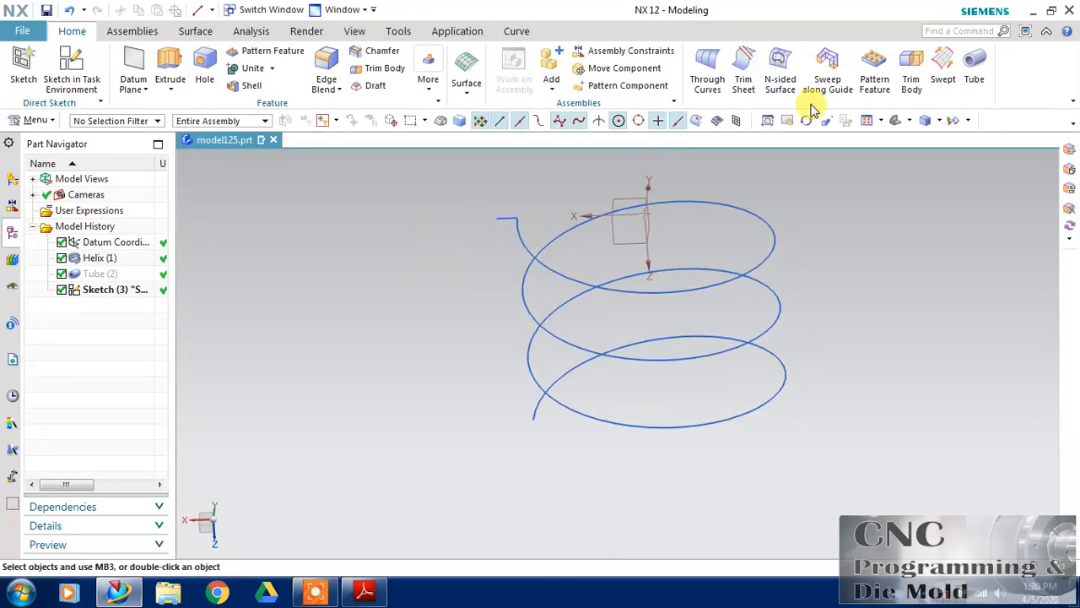
{"action": "left_click", "coordinate": [940, 74]}
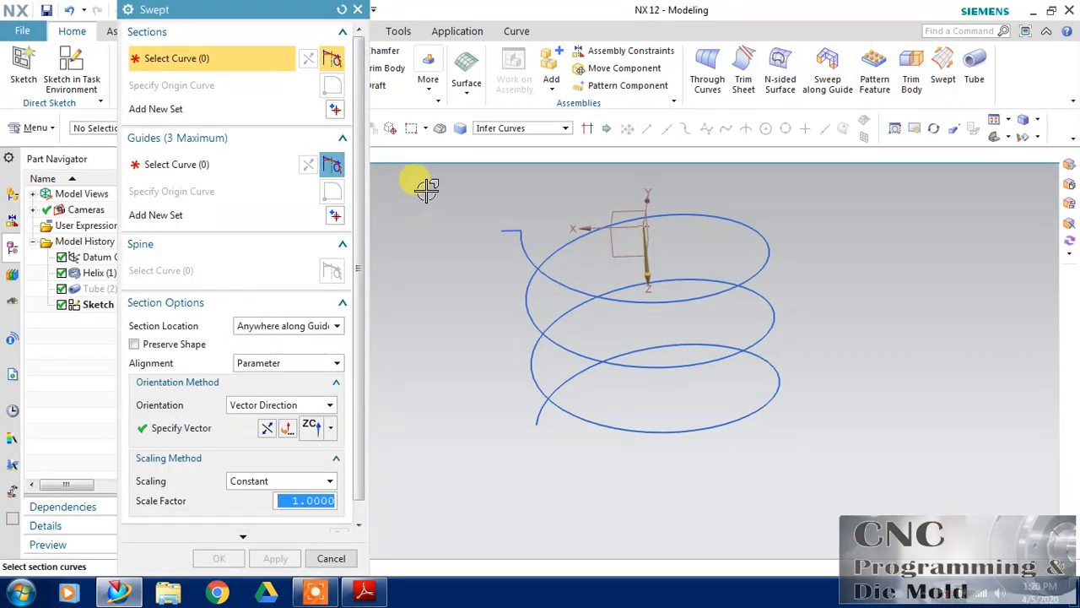
{"action": "left_click", "coordinate": [507, 226]}
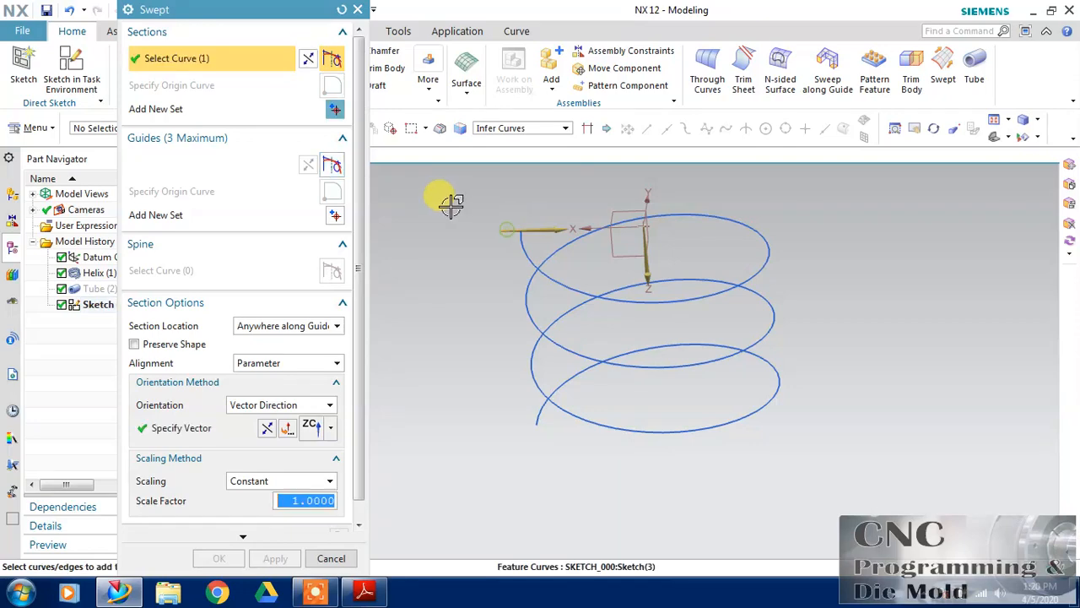
{"action": "left_click", "coordinate": [265, 167]}
{"action": "left_click", "coordinate": [539, 270]}
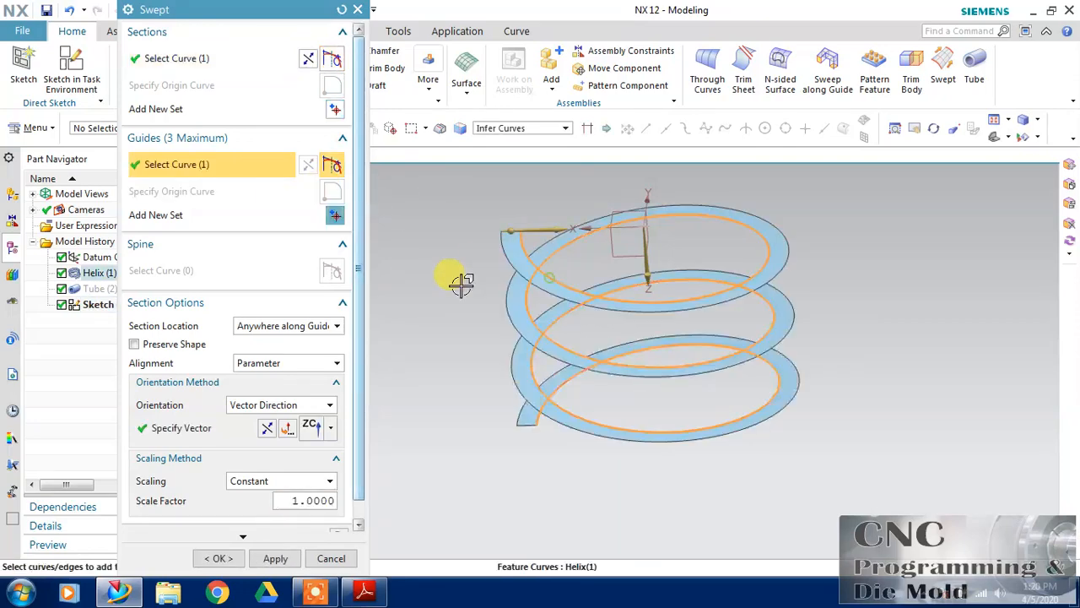
{"action": "mouse_move", "coordinate": [430, 359]}
{"action": "middle_mouse_down"}
{"action": "mouse_move", "coordinate": [436, 328]}
{"action": "mouse_move", "coordinate": [441, 355]}
{"action": "middle_mouse_up"}
{"action": "scroll", "coordinate": [697, 189], "scroll_direction": "up", "scroll_amount": 2}
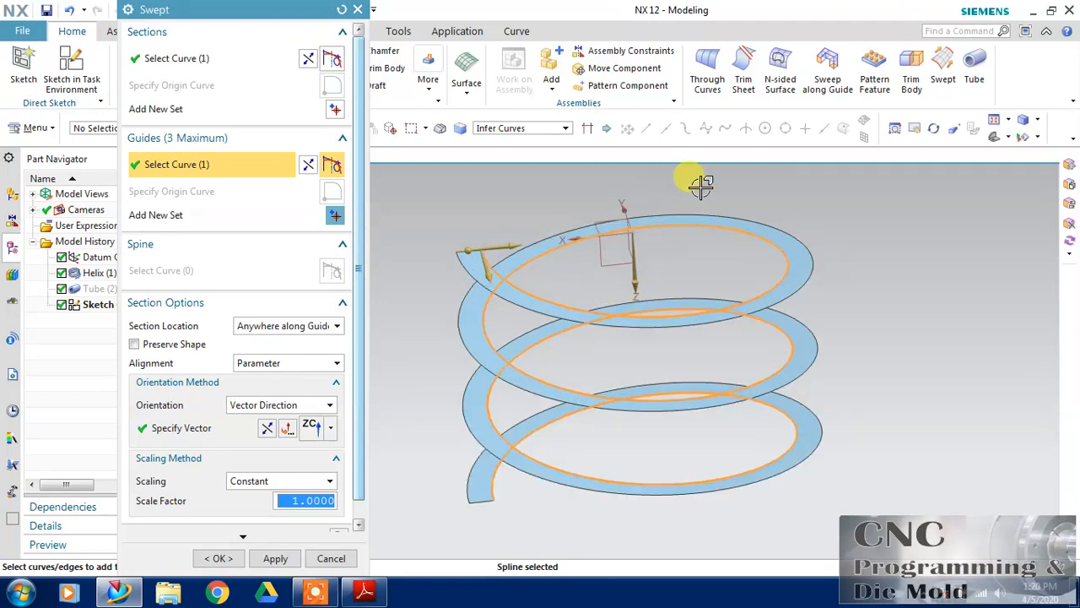
- Set the sweep's orientation to Angular Law with a Linear law type and an end angle of 360 degrees
{"action": "left_click", "coordinate": [321, 405]}
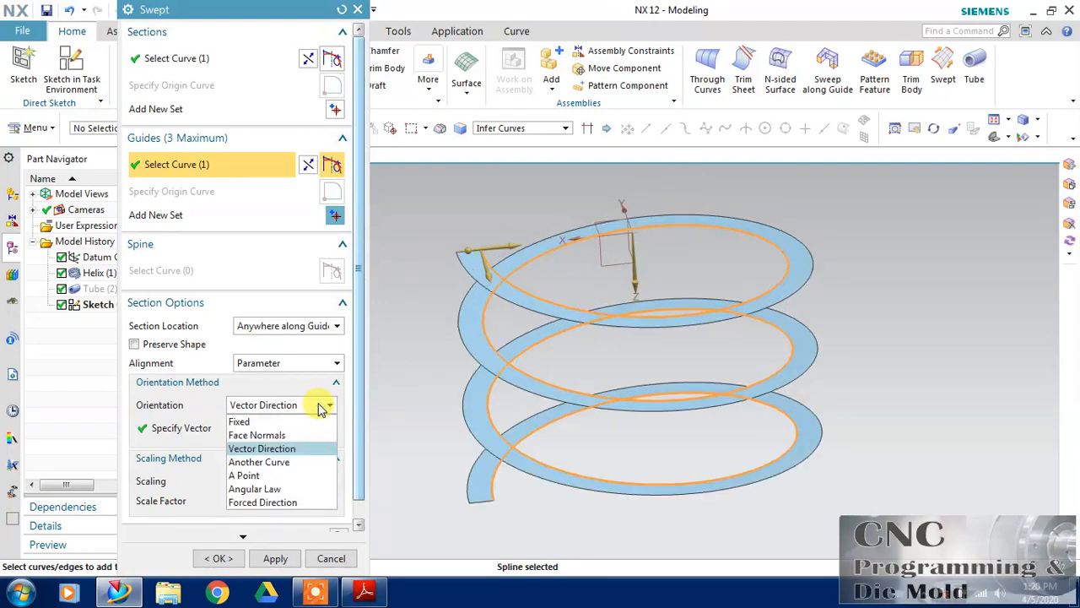
{"action": "left_click", "coordinate": [268, 489]}
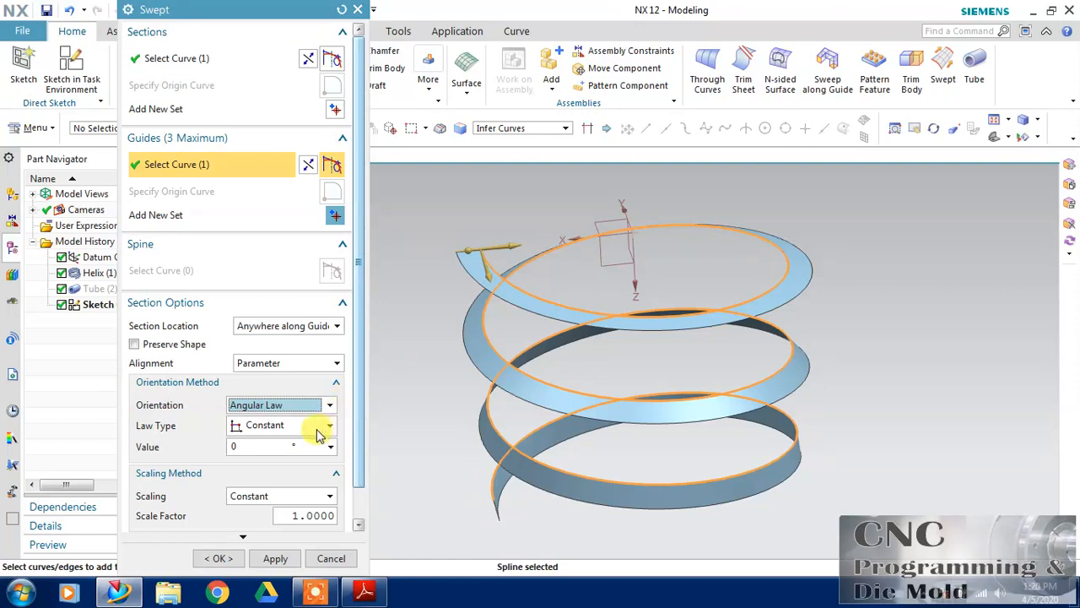
{"action": "left_click", "coordinate": [310, 429]}
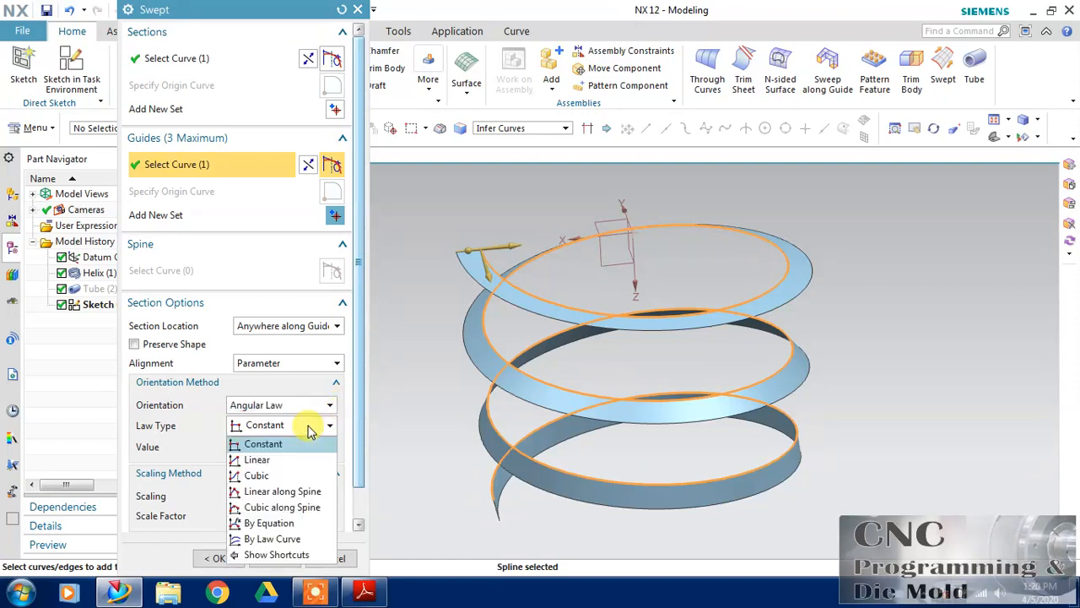
{"action": "left_click", "coordinate": [273, 464]}
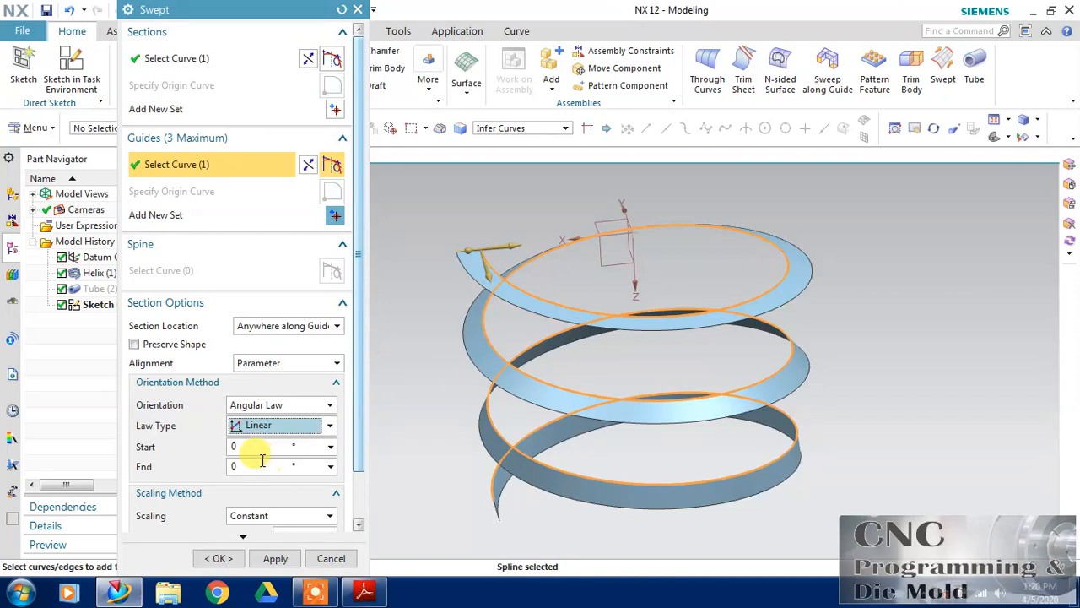
{"action": "left_click", "coordinate": [262, 465]}
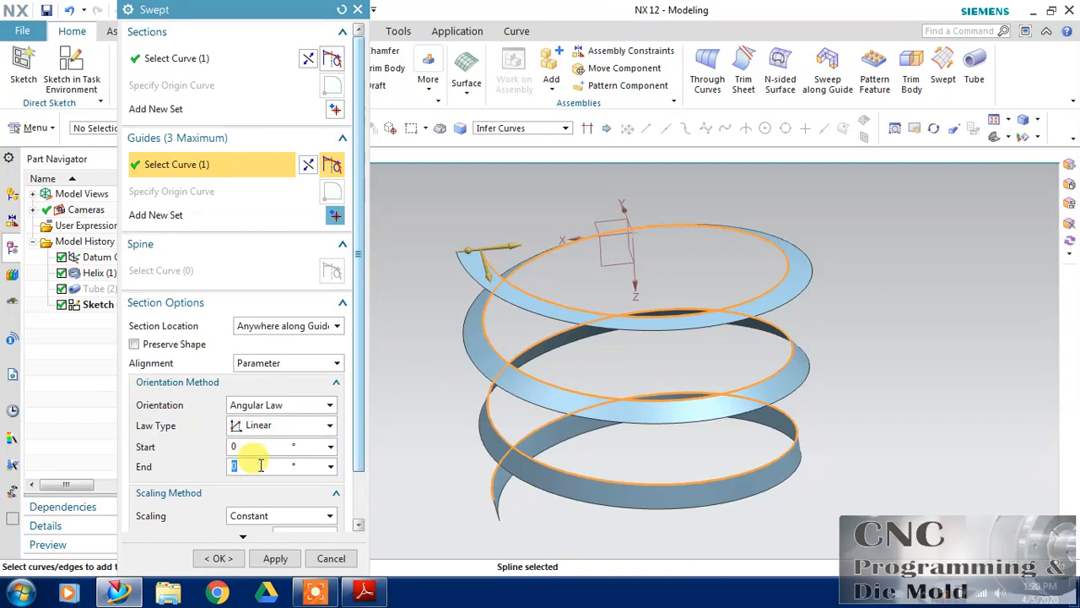
{"action": "type", "text": "360"}
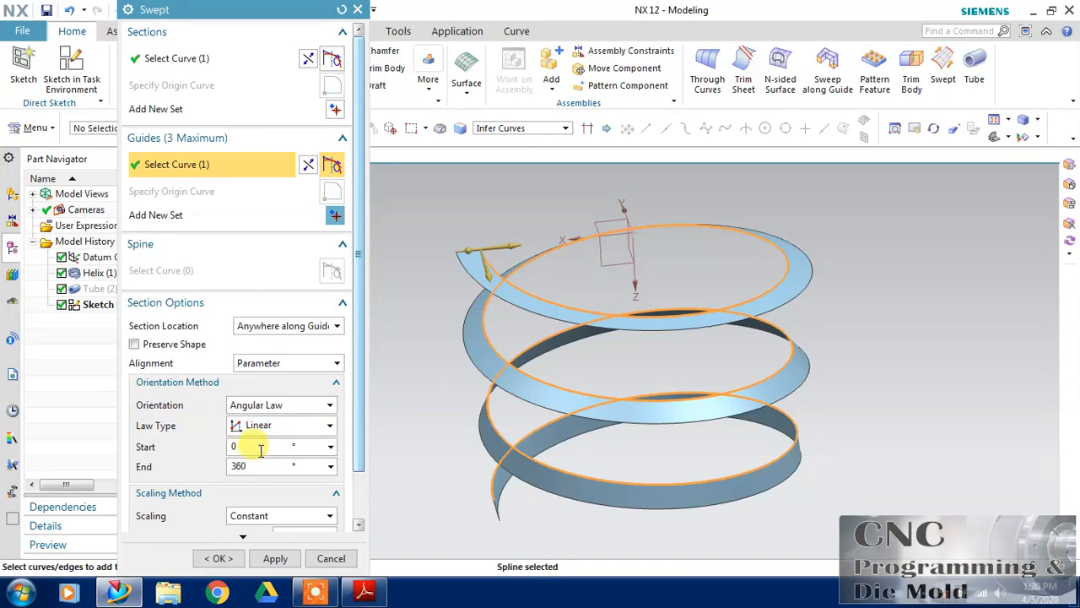
{"action": "left_click", "coordinate": [260, 448]}
- Try end angles of 3600 and 9000 degrees for the linear angular law
{"action": "left_click", "coordinate": [255, 463]}
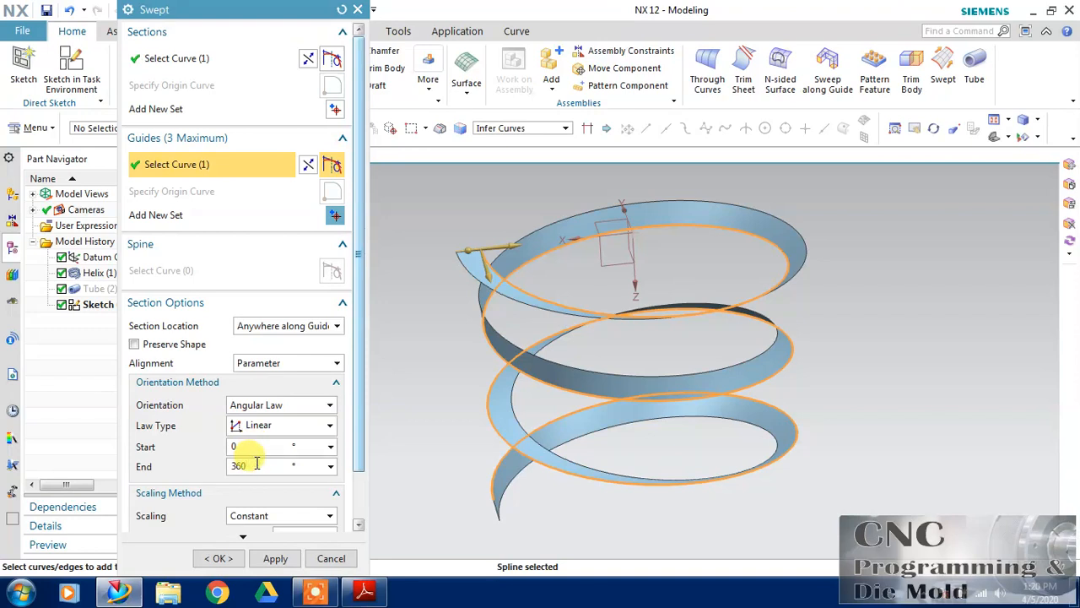
{"action": "type", "text": "0"}
{"action": "left_click", "coordinate": [259, 446]}
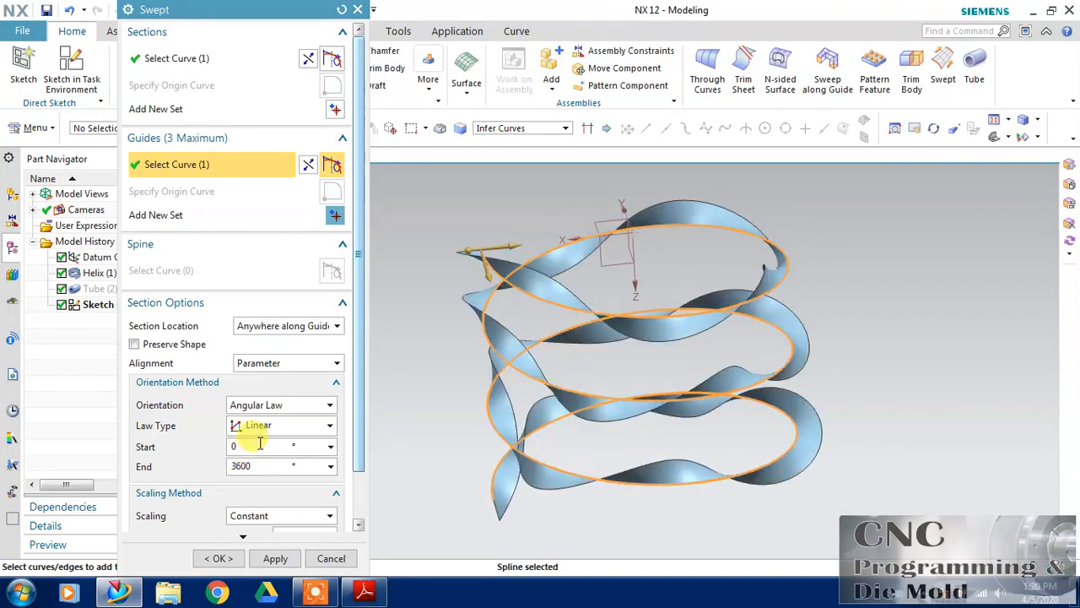
{"action": "type", "text": "9000"}
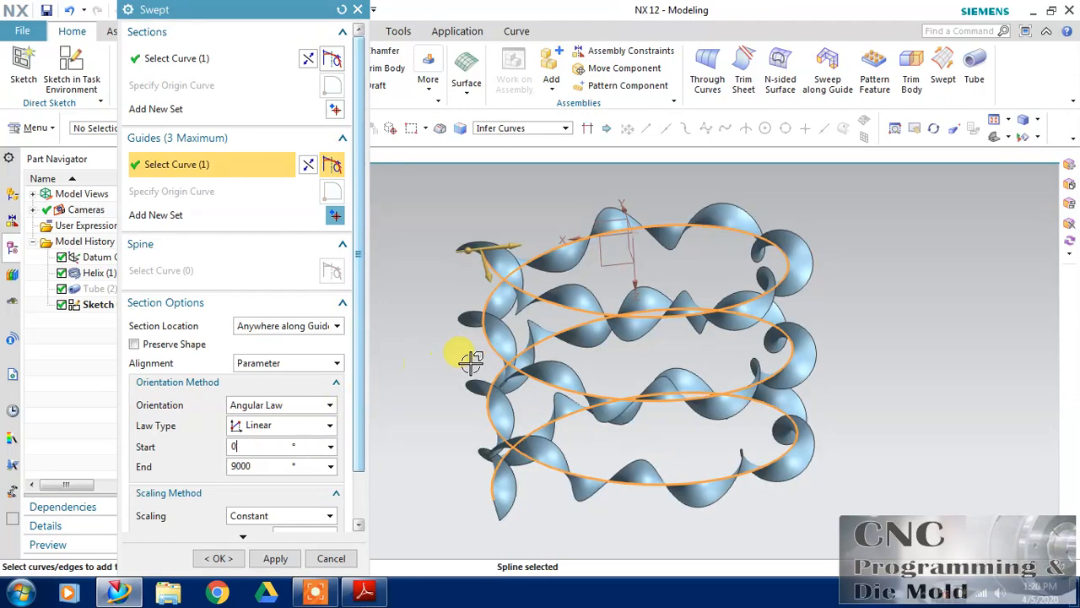
{"action": "mouse_move", "coordinate": [441, 405]}
{"action": "middle_mouse_down"}
{"action": "mouse_move", "coordinate": [450, 369]}
{"action": "mouse_move", "coordinate": [435, 390]}
{"action": "middle_mouse_up"}
- Set the angular law's end angle to 12000 degrees and create the twisted swept surface
{"action": "left_click_drag", "start_coordinate": [266, 465], "coordinate": [227, 466]}
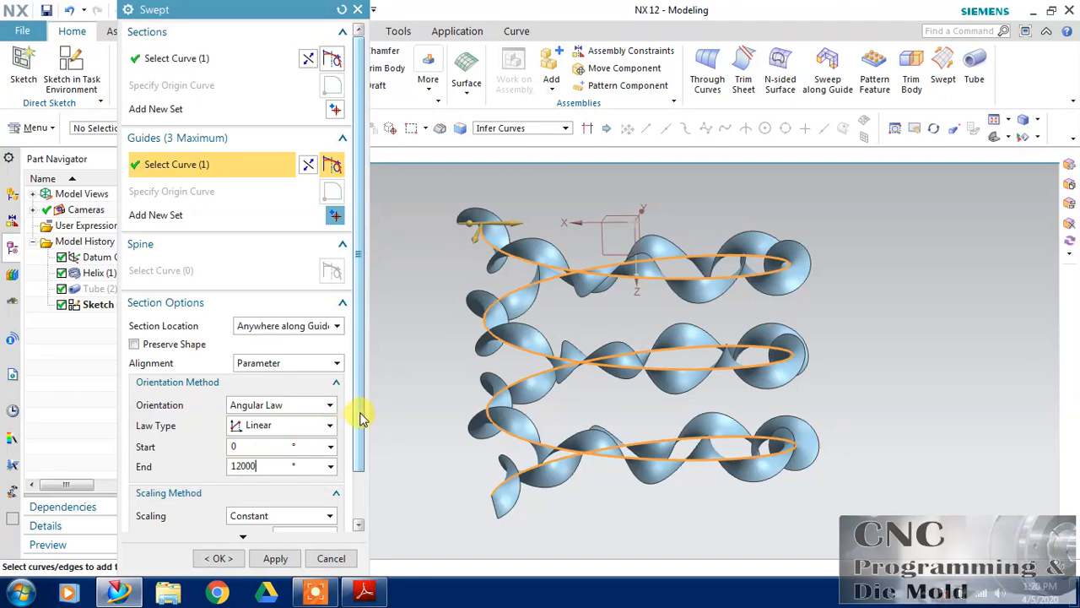
{"action": "scroll", "coordinate": [361, 417], "scroll_direction": "down", "scroll_amount": 2}
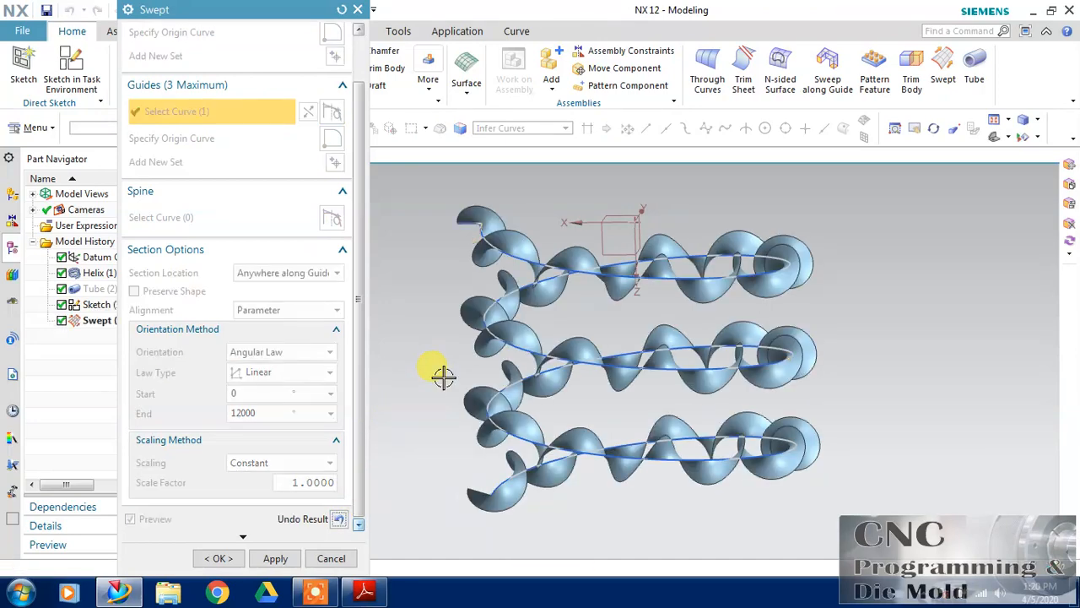
{"action": "left_click", "coordinate": [215, 558]}
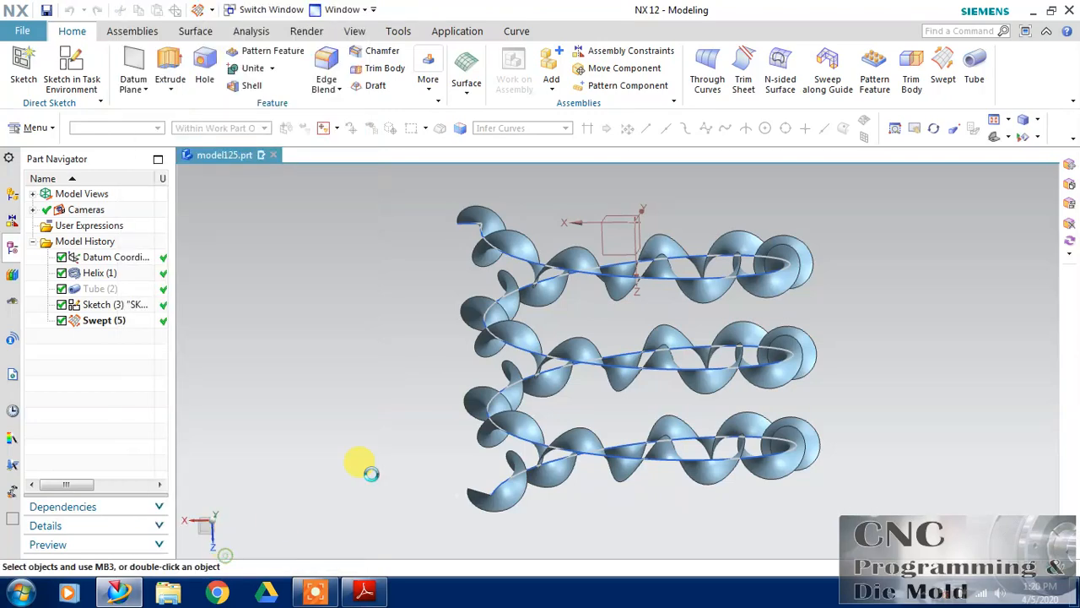
{"action": "mouse_move", "coordinate": [425, 362]}
{"action": "middle_mouse_down"}
{"action": "mouse_move", "coordinate": [413, 412]}
{"action": "mouse_move", "coordinate": [420, 373]}
{"action": "mouse_move", "coordinate": [405, 374]}
{"action": "mouse_move", "coordinate": [417, 350]}
{"action": "middle_mouse_up"}
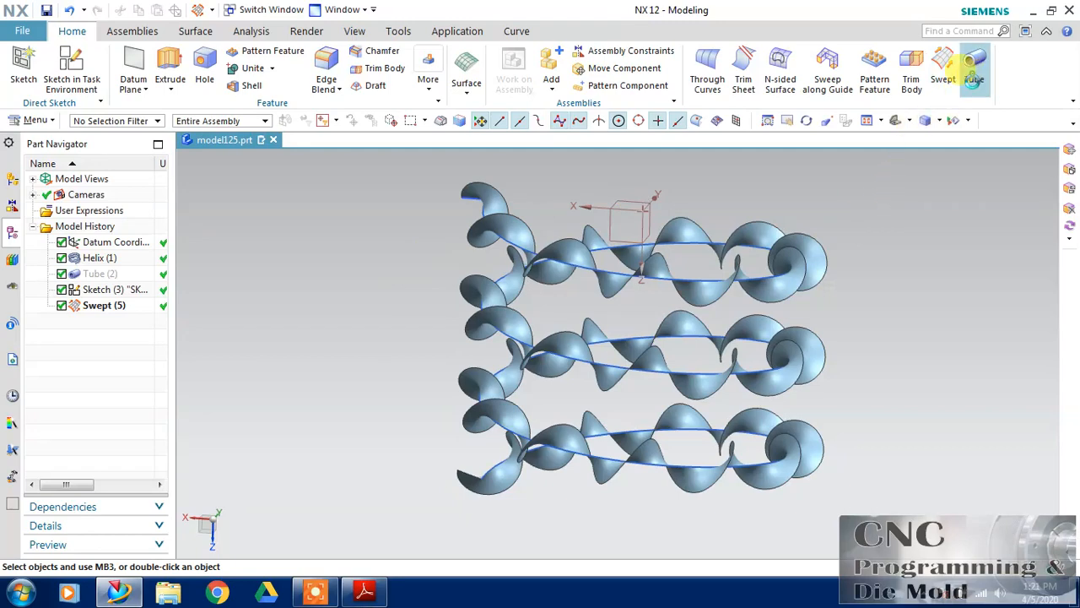
- Create a Tube along the swept surface's outer edge with a 2 mm outer and 0 mm inner diameter
{"action": "left_click", "coordinate": [973, 71]}
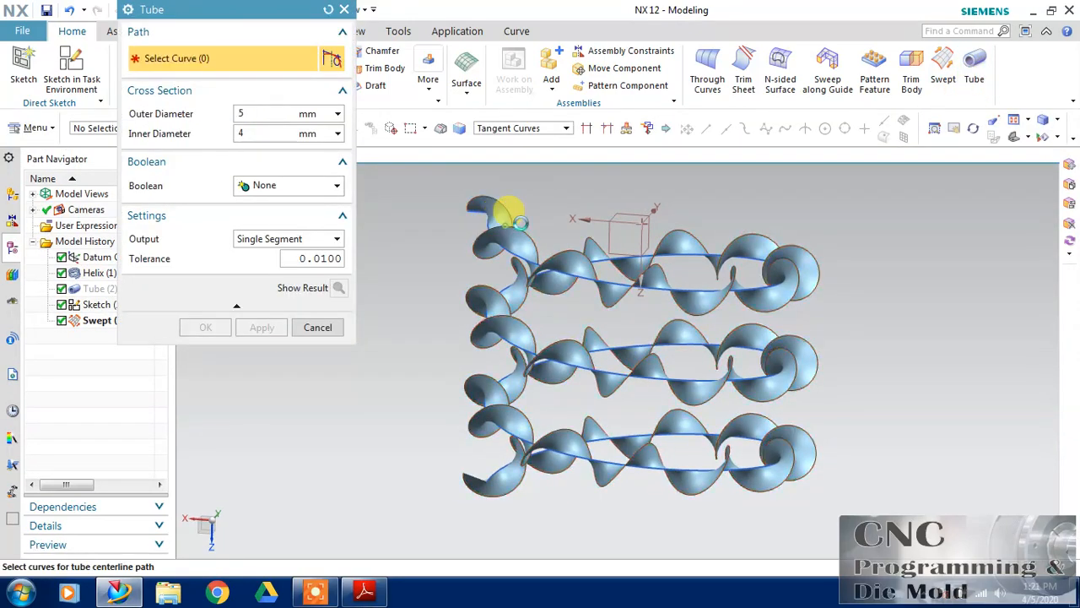
{"action": "left_click", "coordinate": [493, 211]}
{"action": "left_click_drag", "start_coordinate": [288, 133], "coordinate": [236, 141]}
{"action": "left_click", "coordinate": [239, 113]}
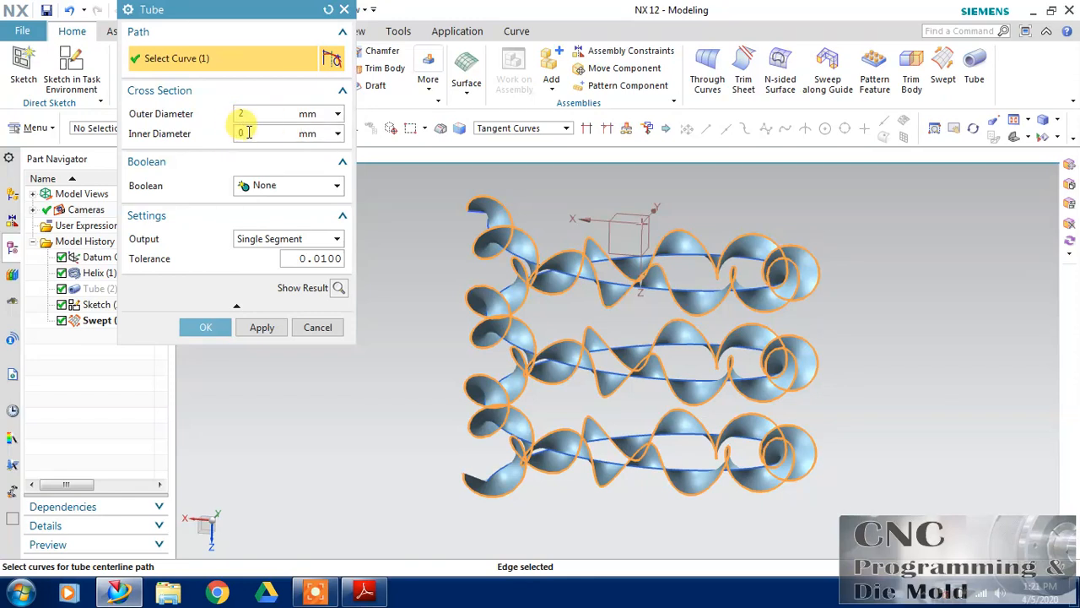
{"action": "left_click", "coordinate": [227, 327]}
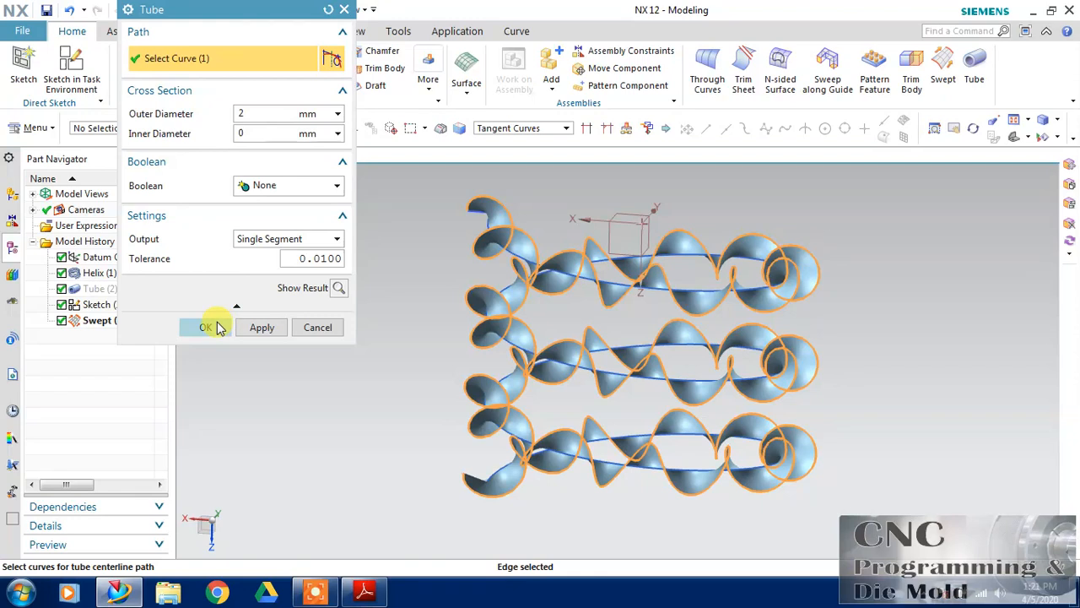
{"action": "left_click", "coordinate": [218, 327]}
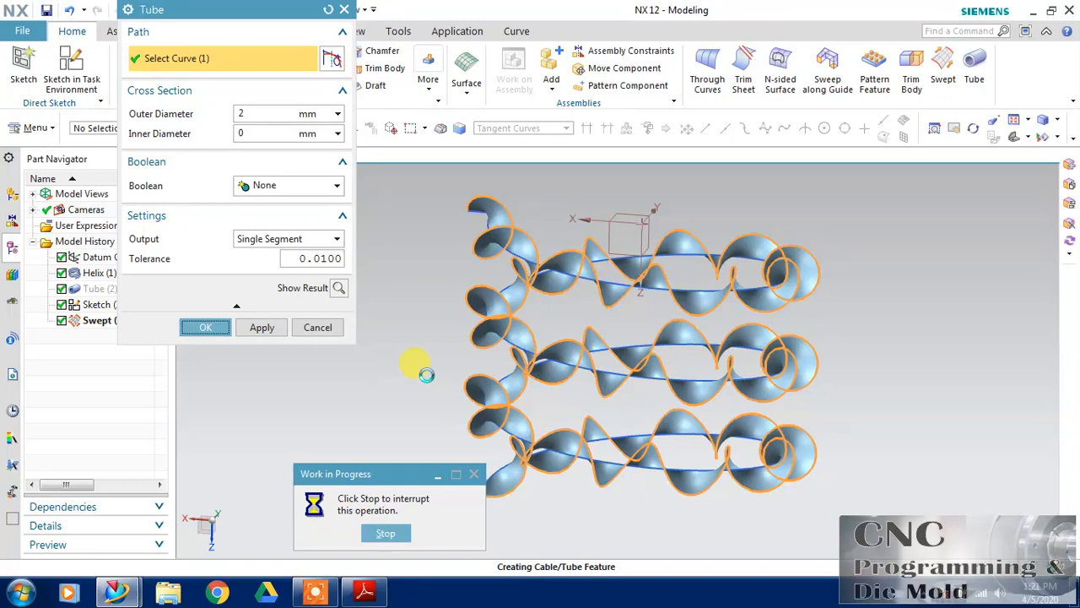
{"action": "left_click", "coordinate": [315, 591]}
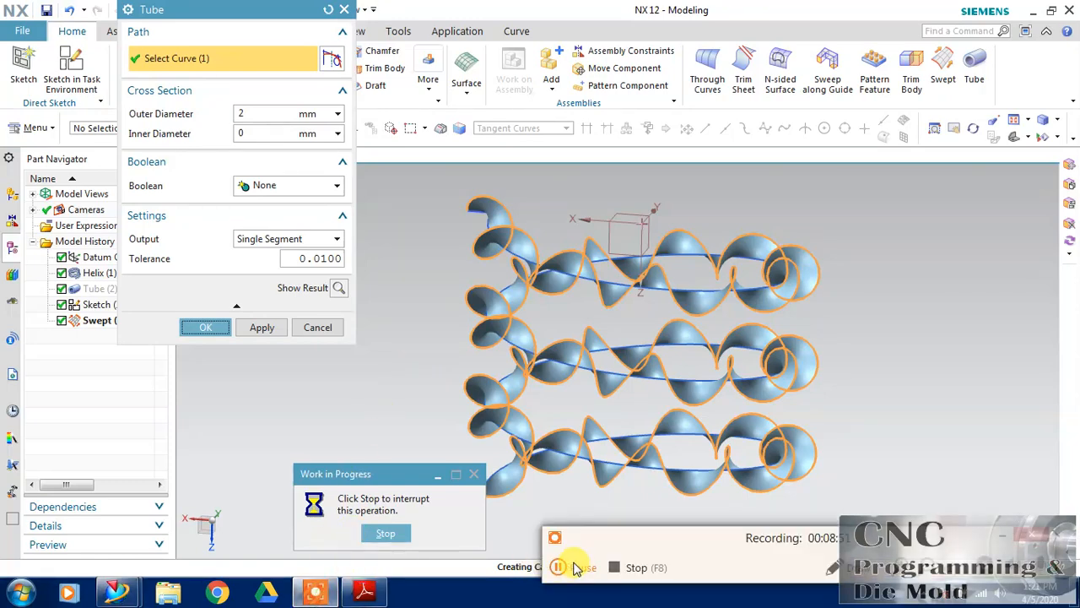
{"action": "left_click", "coordinate": [585, 563]}
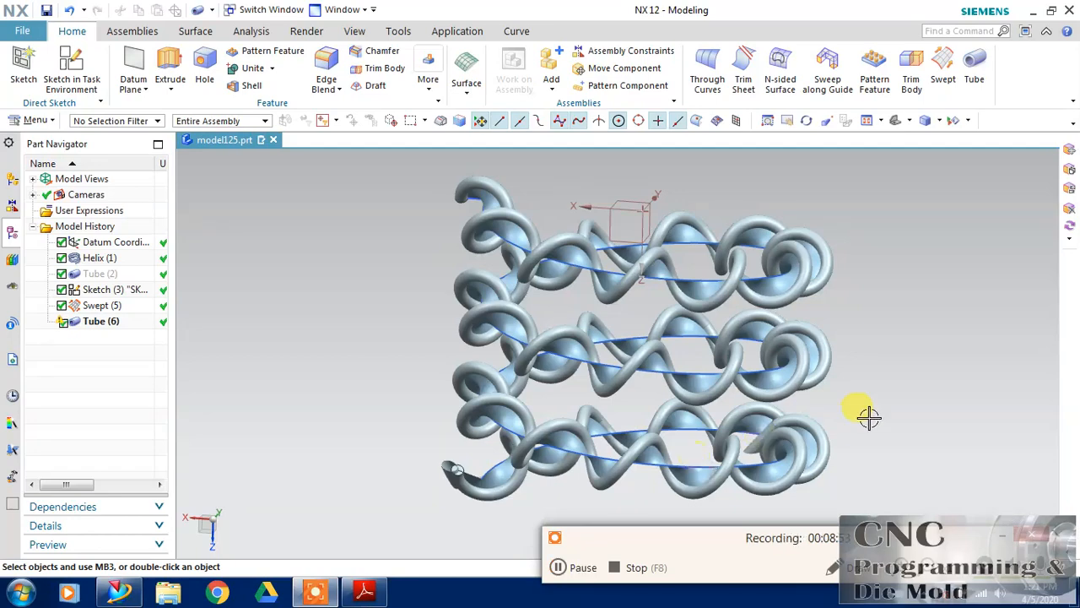
{"action": "middle_click_drag", "start_coordinate": [933, 429], "coordinate": [907, 432]}
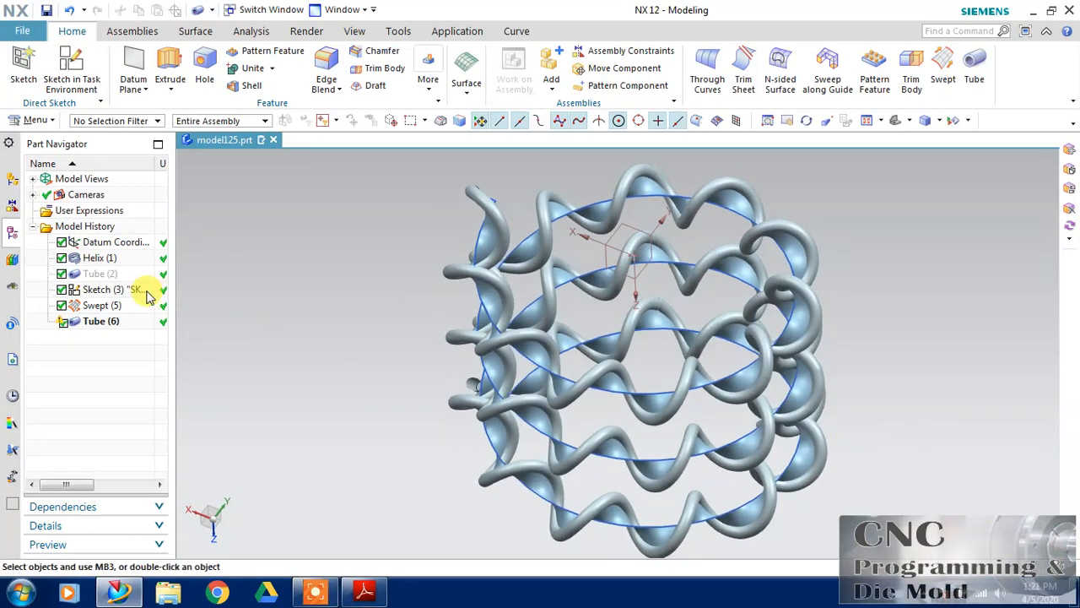
- Hide the line sketch and the Swept surface
{"action": "left_click", "coordinate": [105, 291]}
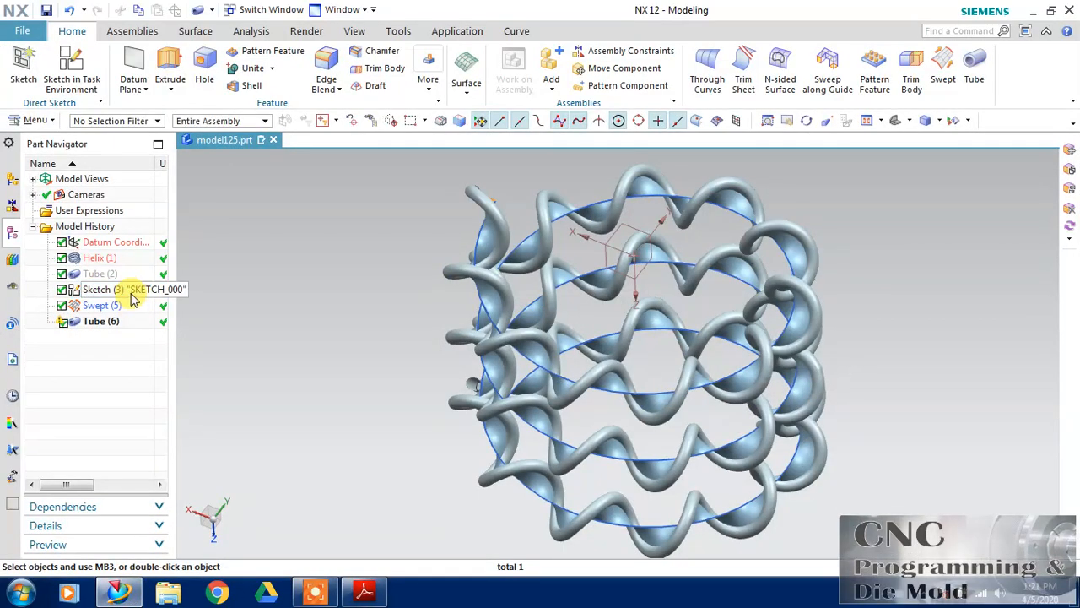
{"action": "right_click", "coordinate": [127, 290]}
{"action": "left_click", "coordinate": [192, 15]}
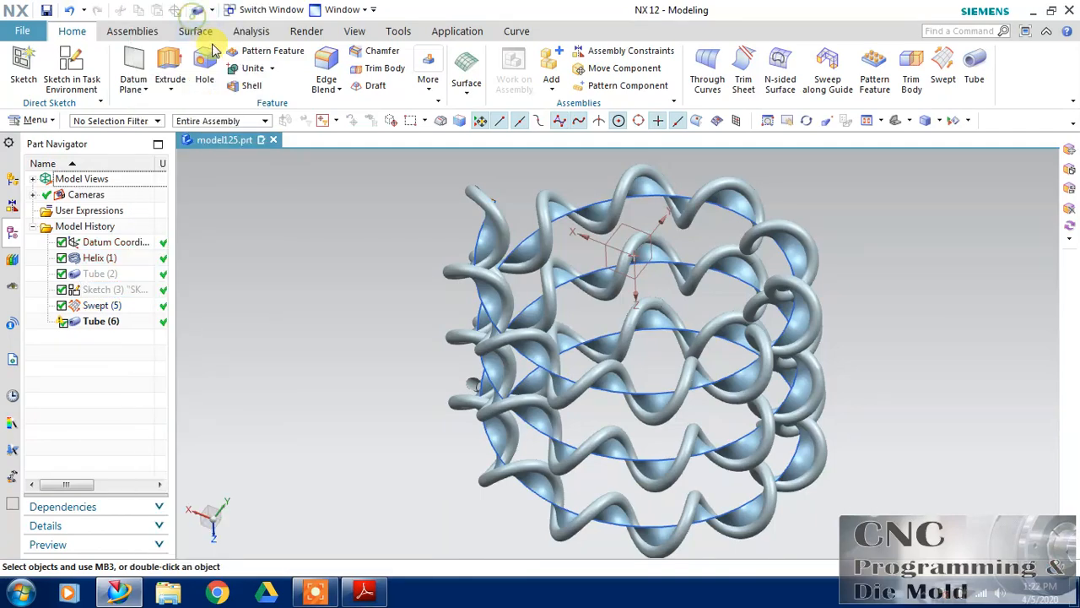
{"action": "left_click", "coordinate": [108, 306]}
{"action": "right_click", "coordinate": [110, 308]}
{"action": "left_click", "coordinate": [156, 13]}
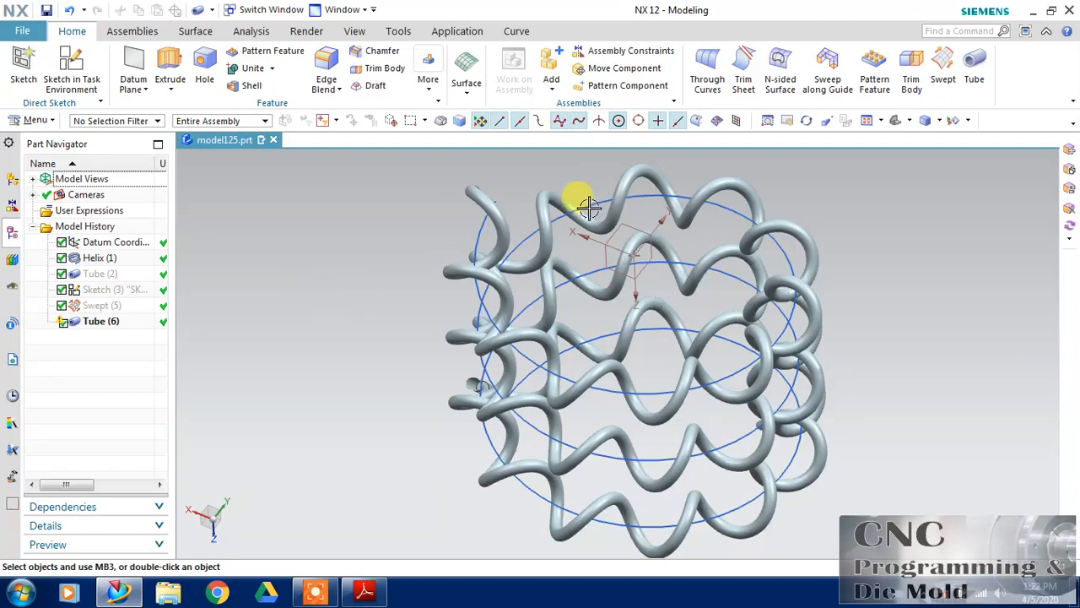
- Hide the helix curve, leaving only the coiled tube on display
{"action": "left_click", "coordinate": [91, 258]}
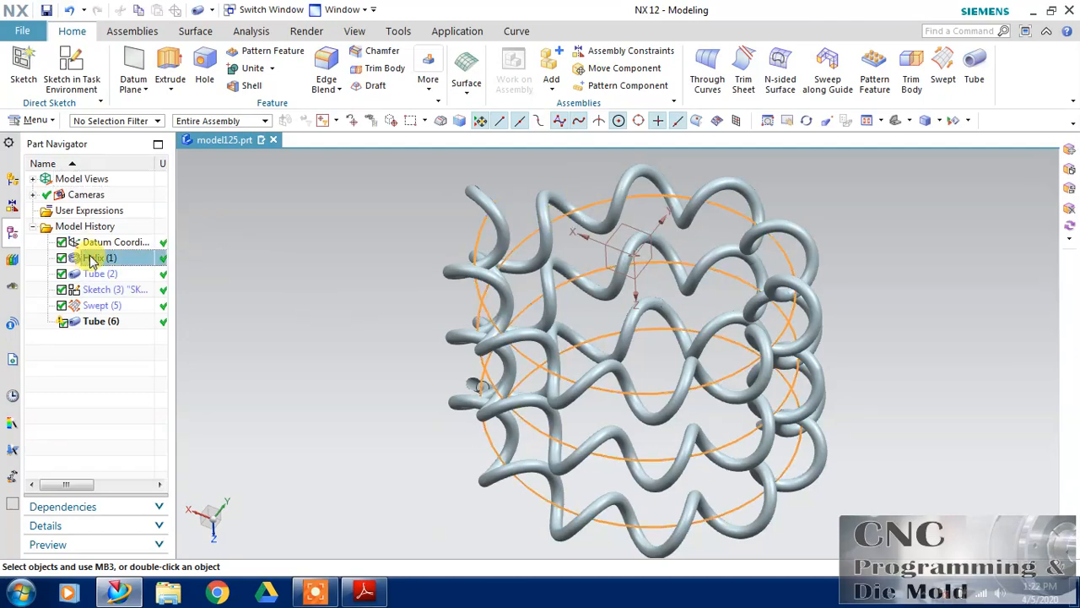
{"action": "right_click", "coordinate": [91, 260]}
{"action": "left_click", "coordinate": [124, 194]}
{"action": "middle_click_drag", "start_coordinate": [330, 318], "coordinate": [400, 179]}
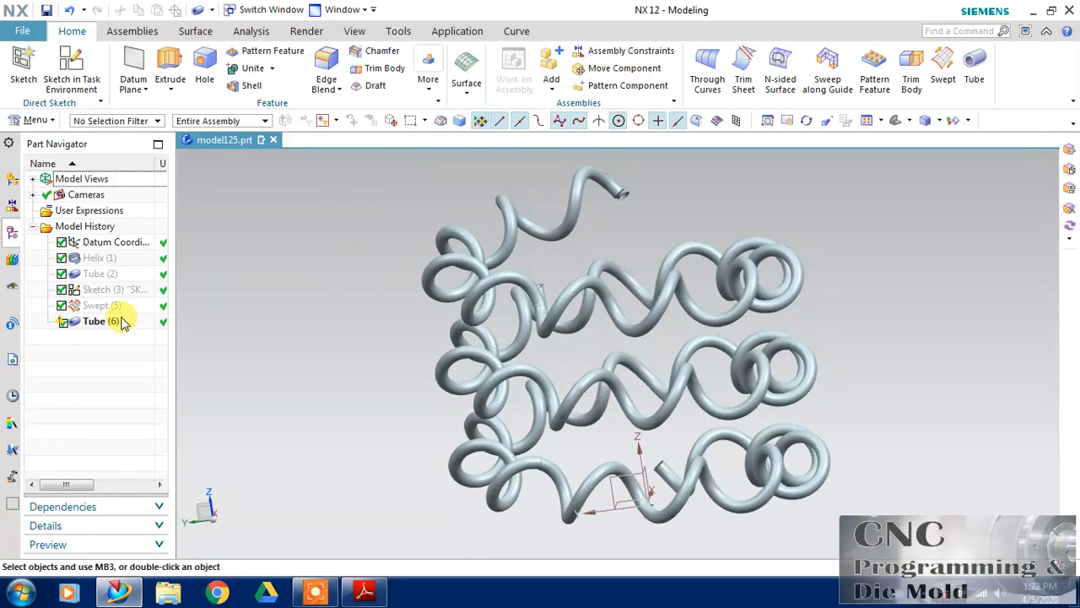
- Show the hidden Swept surface again alongside the tube
{"action": "right_click", "coordinate": [93, 305]}
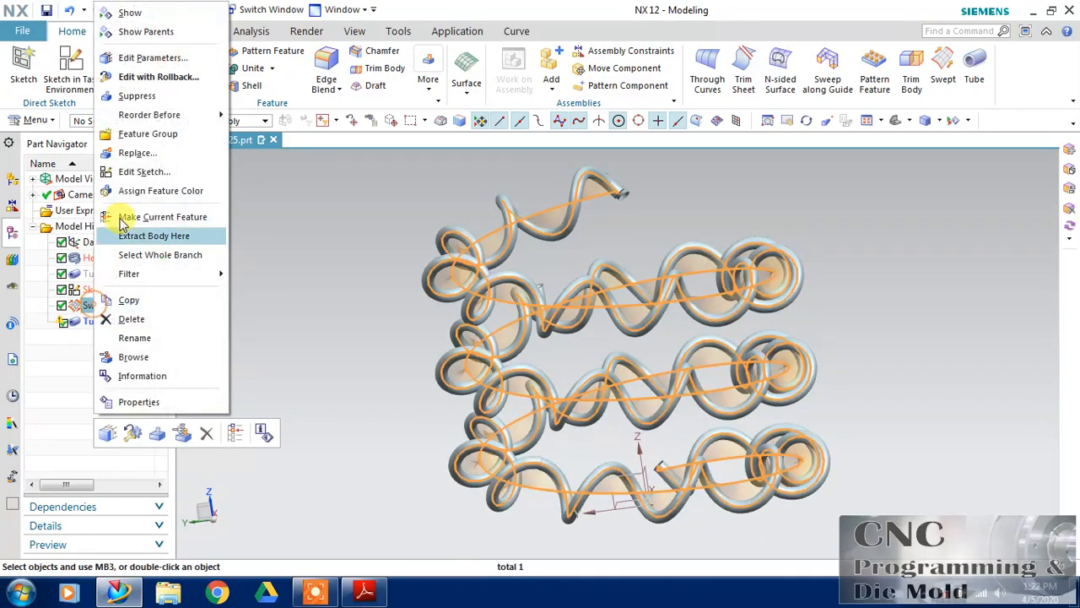
{"action": "left_click", "coordinate": [138, 17]}
{"action": "mouse_move", "coordinate": [299, 292]}
{"action": "middle_mouse_down"}
{"action": "mouse_move", "coordinate": [337, 278]}
{"action": "mouse_move", "coordinate": [287, 304]}
{"action": "mouse_move", "coordinate": [296, 299]}
{"action": "mouse_move", "coordinate": [253, 296]}
{"action": "mouse_move", "coordinate": [313, 299]}
{"action": "mouse_move", "coordinate": [297, 302]}
{"action": "middle_mouse_up"}
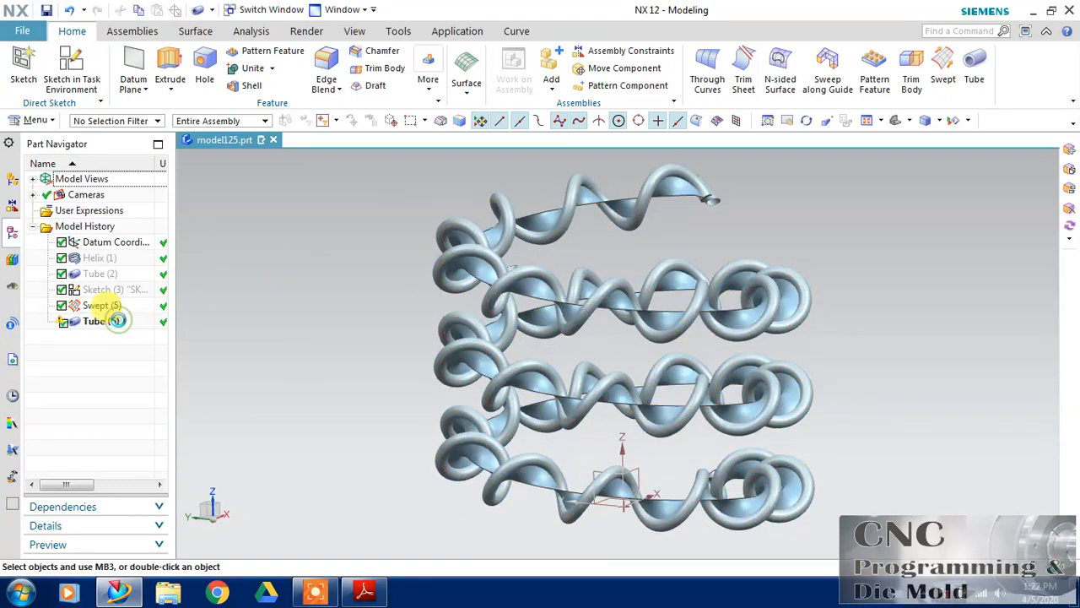
- Assign the orange-brown face color to the coiled tube along the swept surface's outer edge
{"action": "left_click", "coordinate": [114, 322]}
{"action": "right_click", "coordinate": [114, 322]}
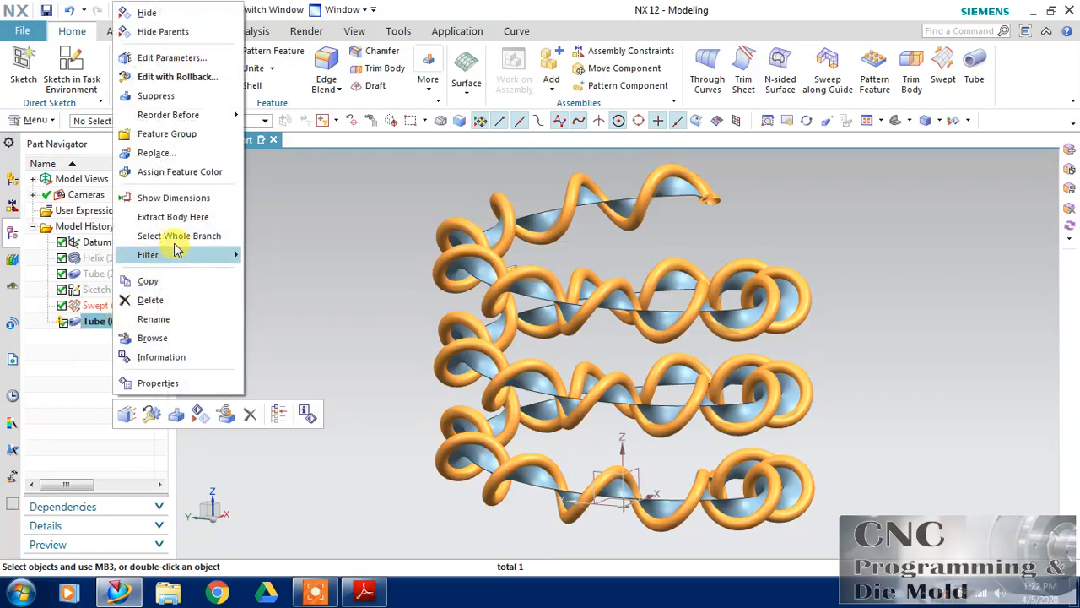
{"action": "left_click", "coordinate": [209, 173]}
{"action": "left_click", "coordinate": [145, 121]}
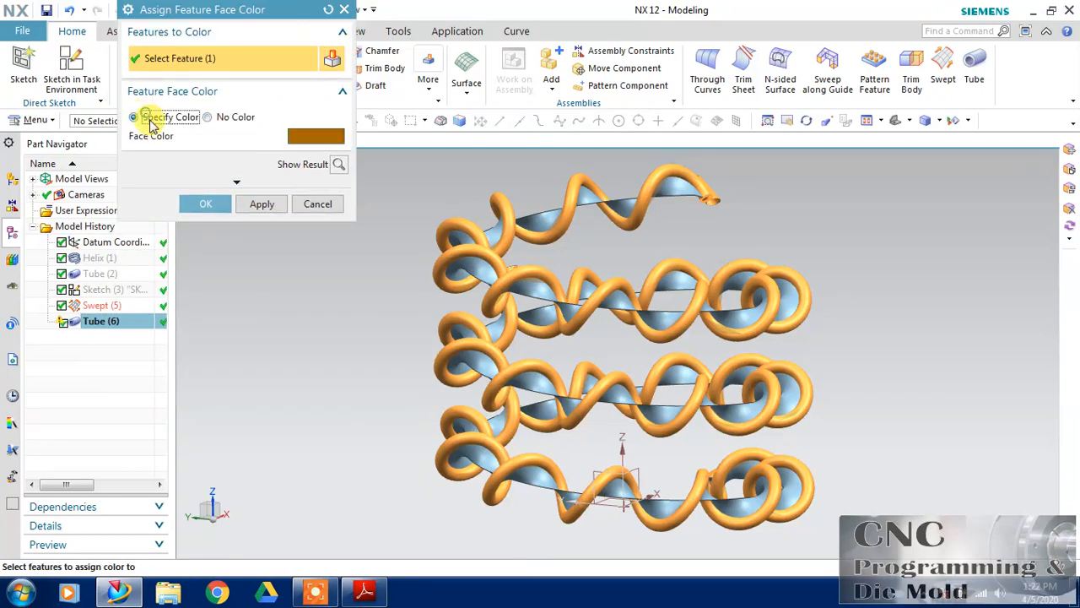
{"action": "left_click", "coordinate": [265, 203]}
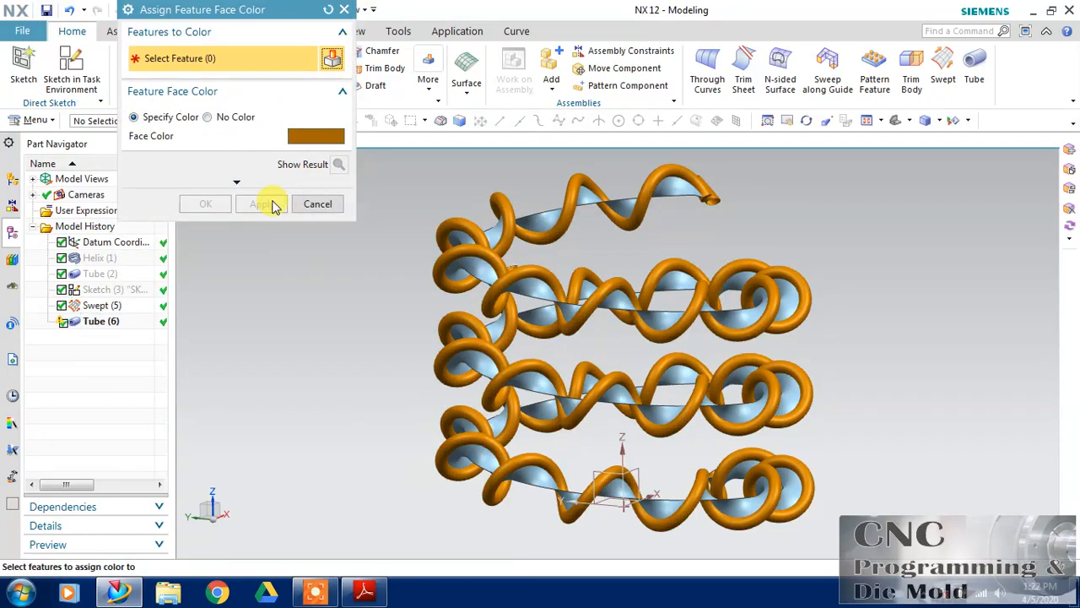
{"action": "left_click", "coordinate": [318, 205]}
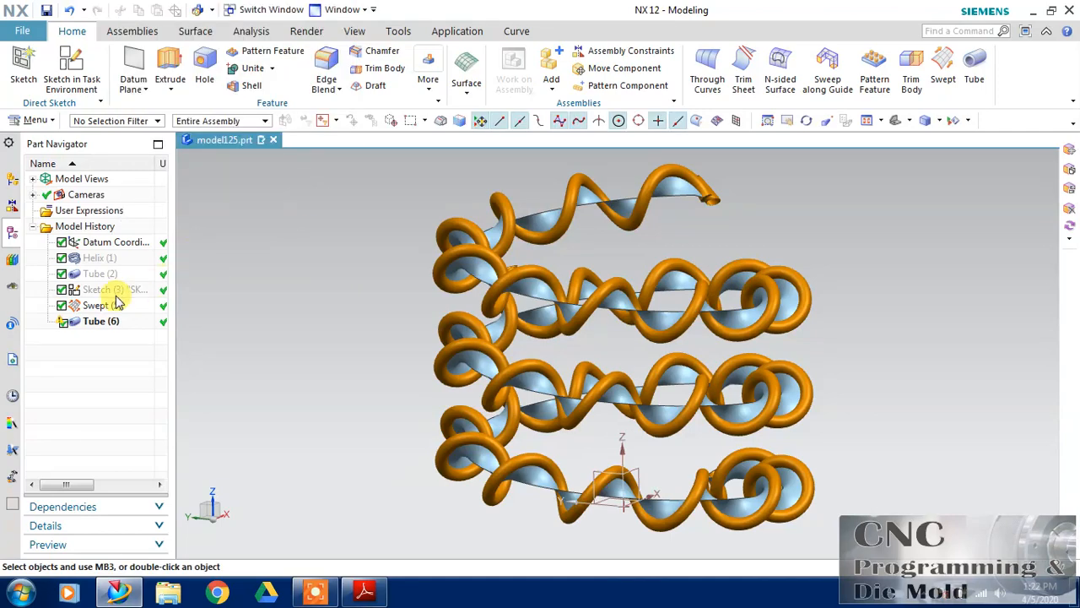
- Assign a pale yellow face color from the Vibrant palette to the Swept surface
{"action": "left_click", "coordinate": [97, 306]}
{"action": "right_click", "coordinate": [102, 306]}
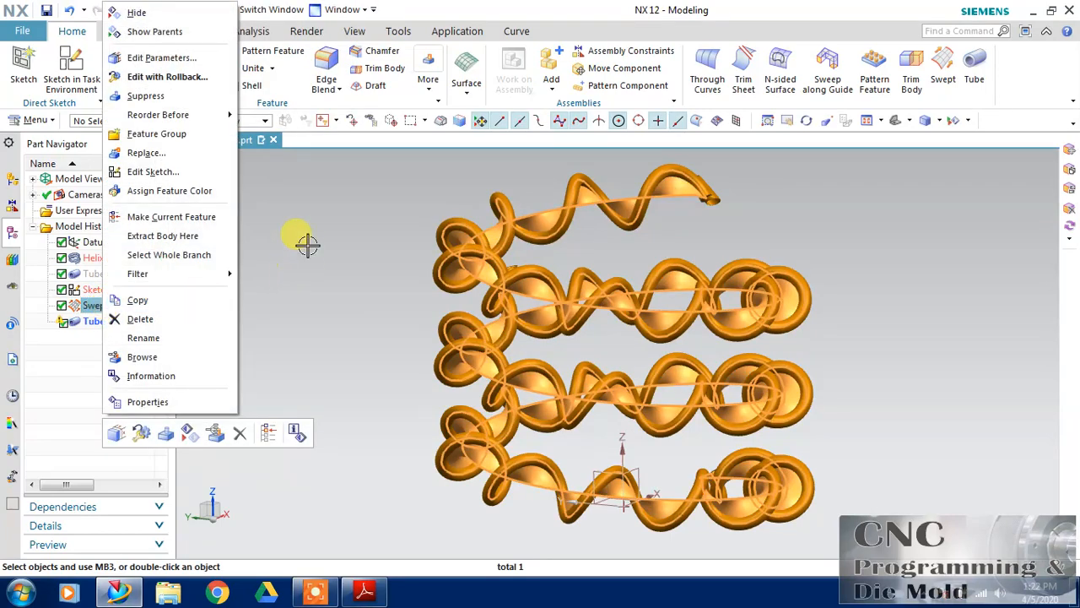
{"action": "left_click", "coordinate": [306, 243]}
{"action": "right_click", "coordinate": [120, 307]}
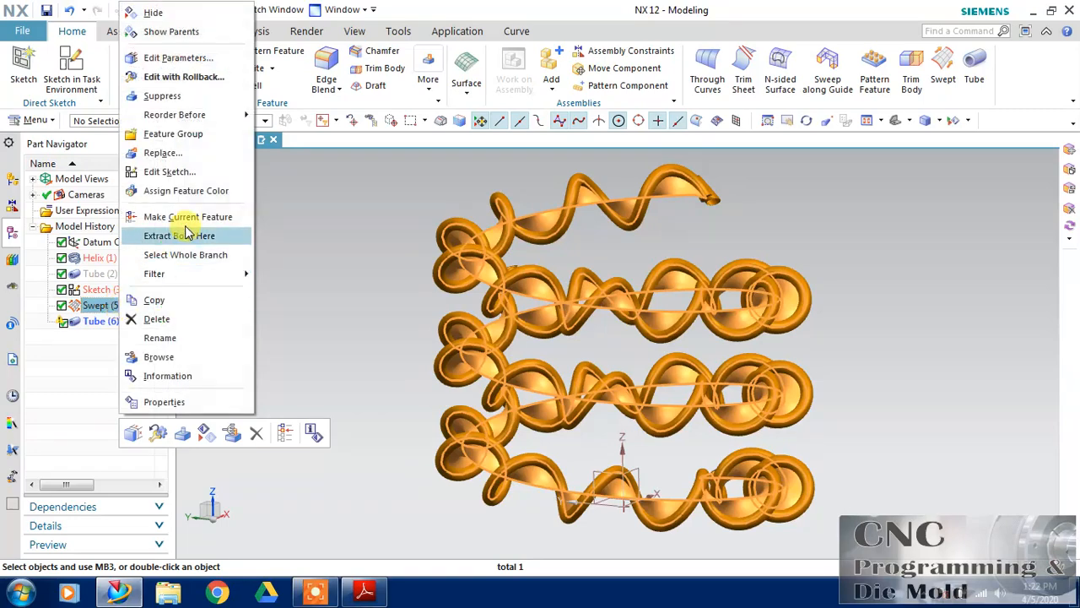
{"action": "left_click", "coordinate": [202, 192]}
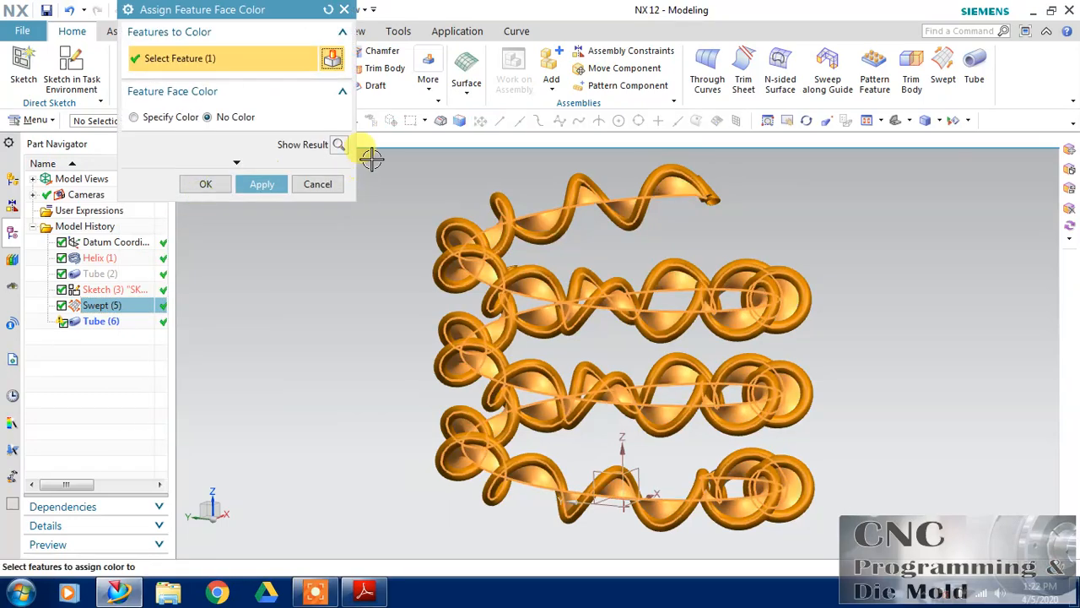
{"action": "left_click", "coordinate": [173, 118]}
{"action": "left_click", "coordinate": [291, 139]}
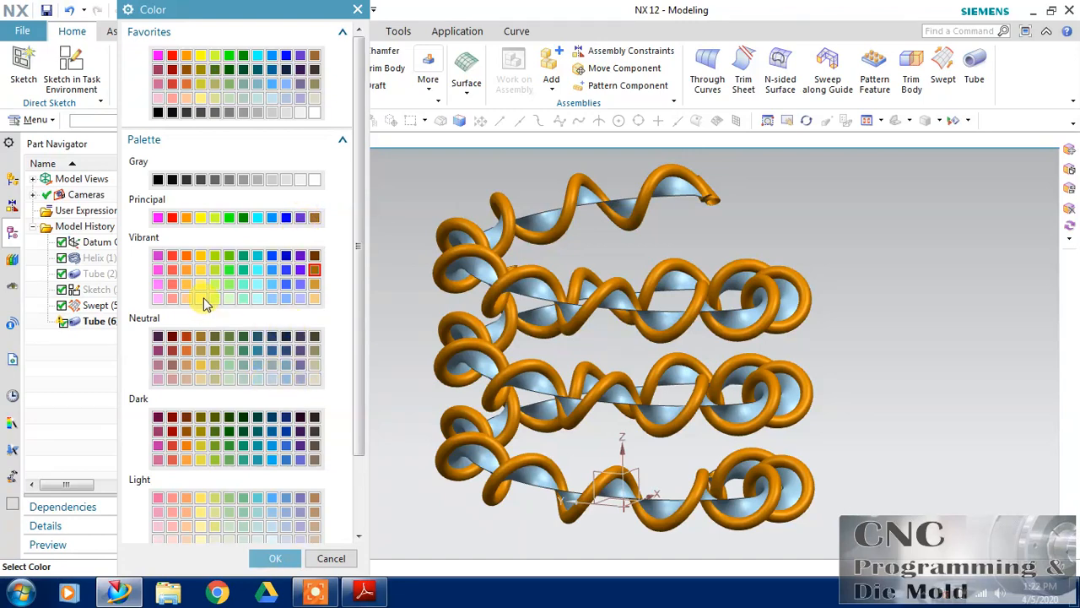
{"action": "left_click", "coordinate": [273, 557]}
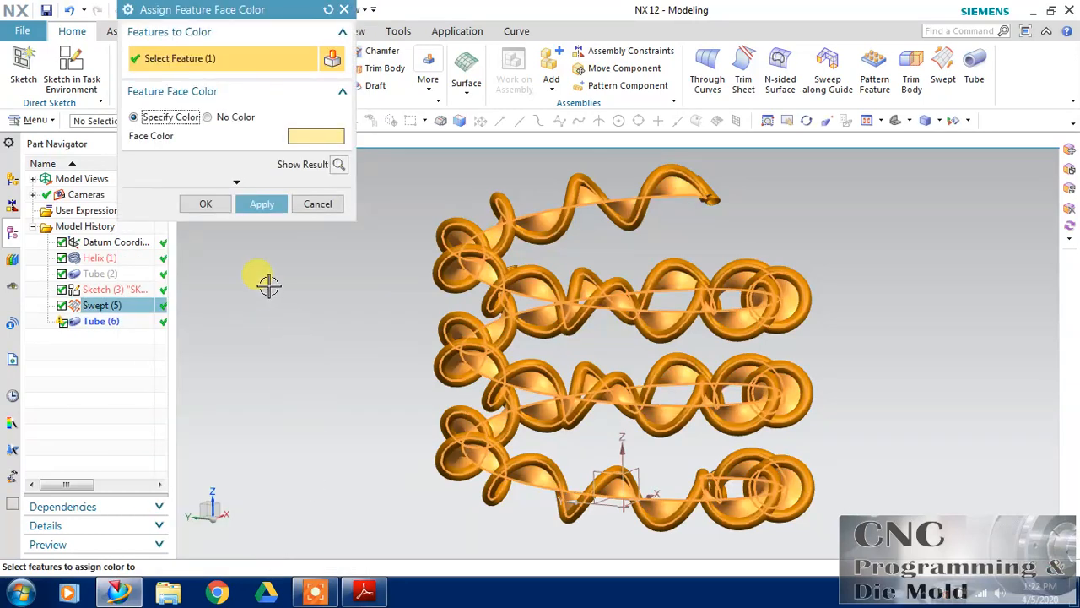
{"action": "left_click", "coordinate": [261, 203]}
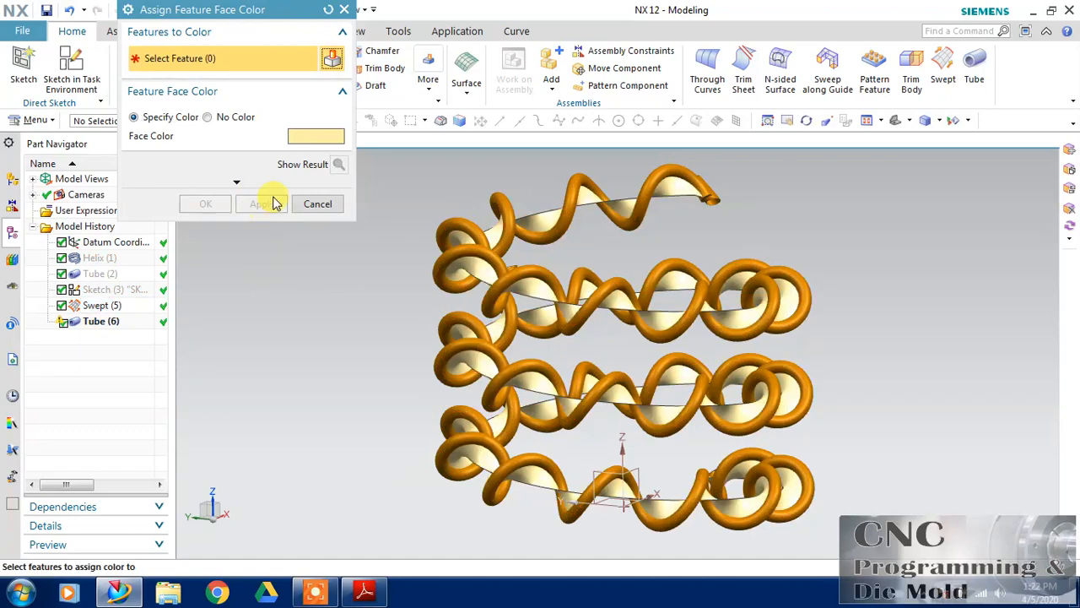
- Try to recolor the Swept surface with a pale teal from the Neutral palette
{"action": "left_click", "coordinate": [314, 138]}
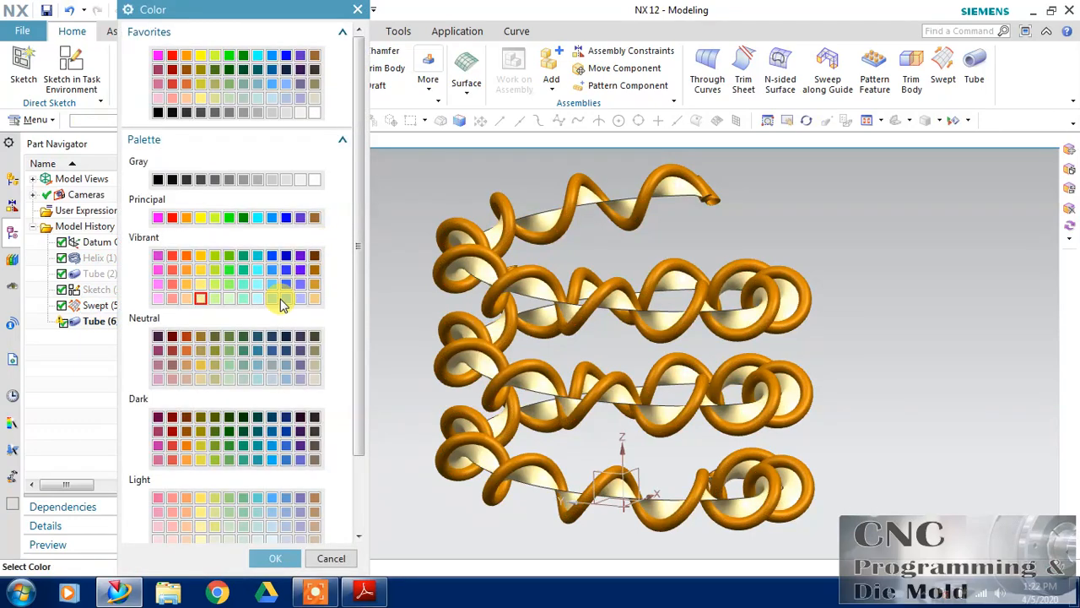
{"action": "left_click", "coordinate": [272, 298]}
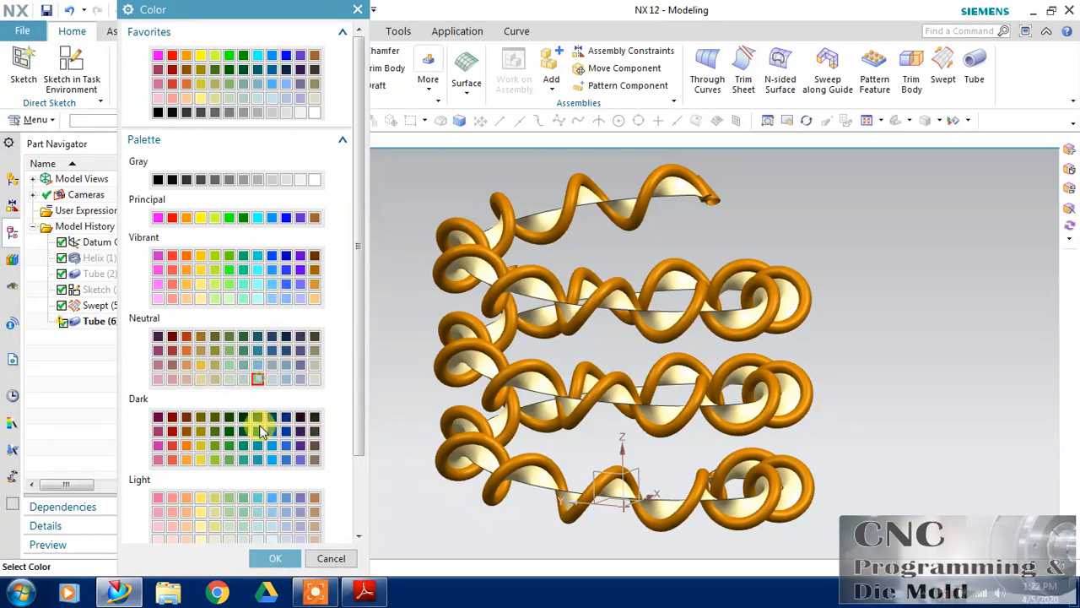
{"action": "left_click", "coordinate": [275, 556]}
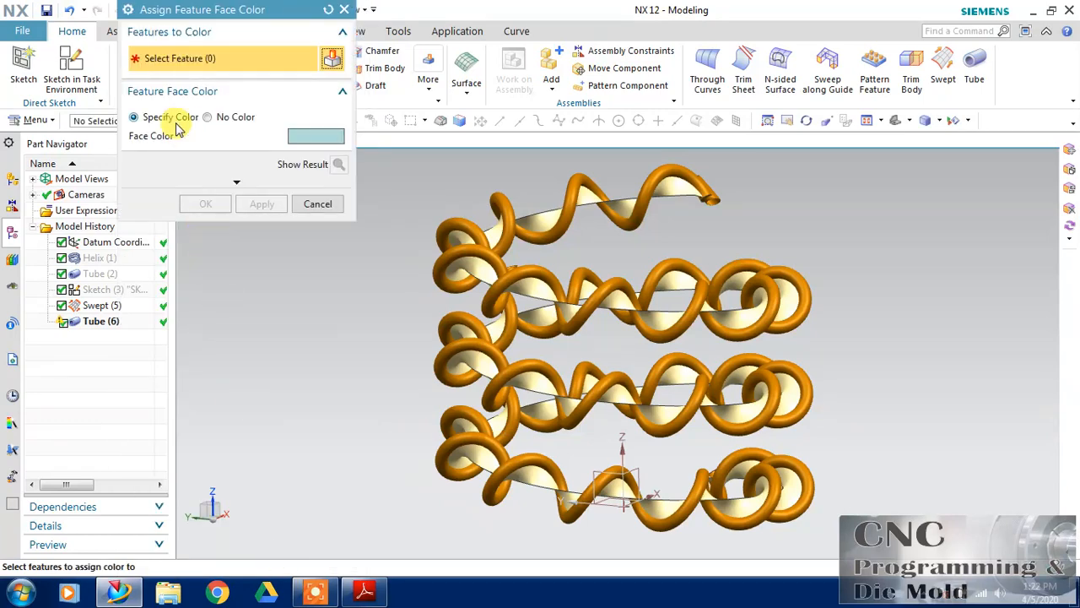
{"action": "left_click", "coordinate": [127, 311]}
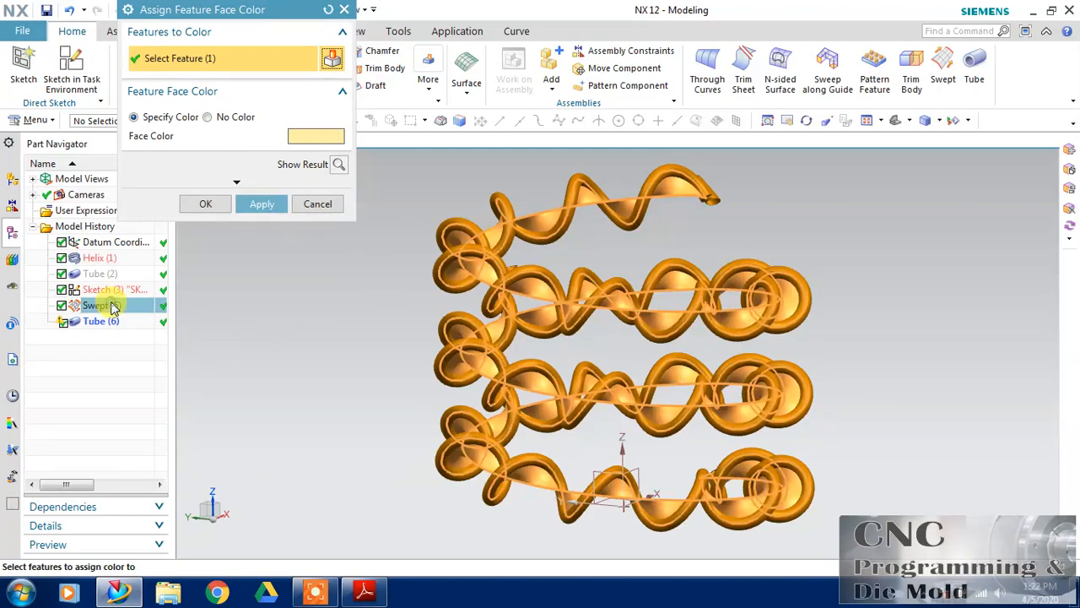
{"action": "left_click", "coordinate": [211, 205]}
{"action": "middle_click_drag", "start_coordinate": [292, 285], "coordinate": [261, 290]}
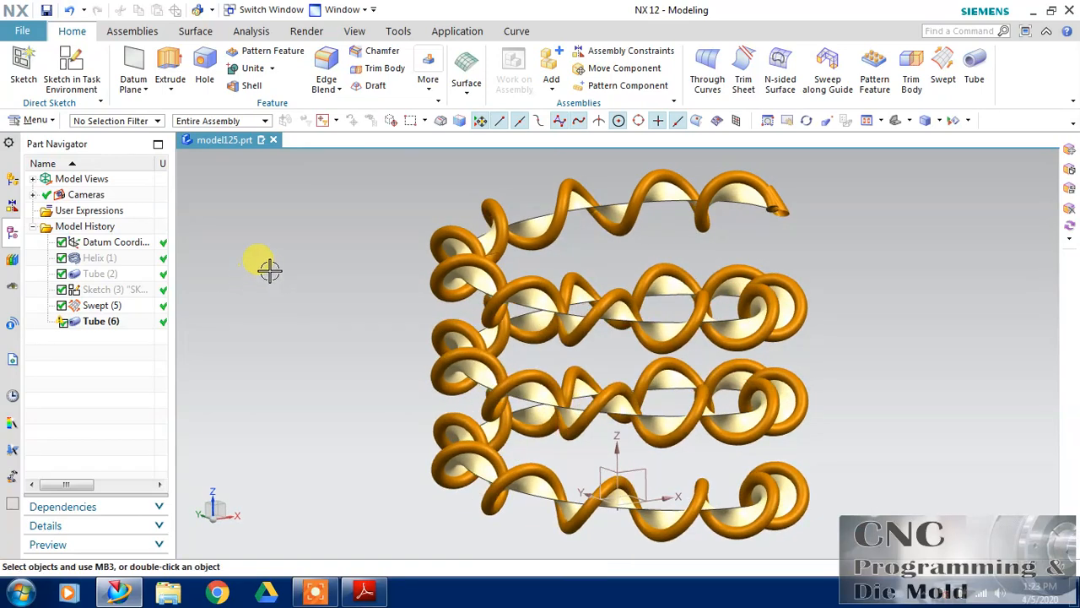
{"action": "left_click", "coordinate": [308, 594]}
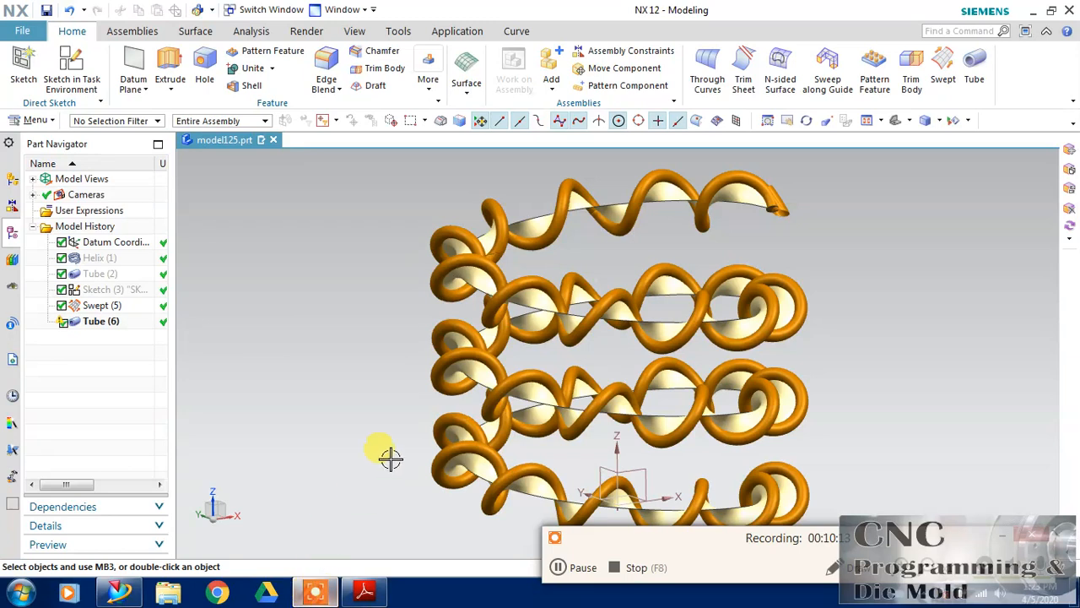